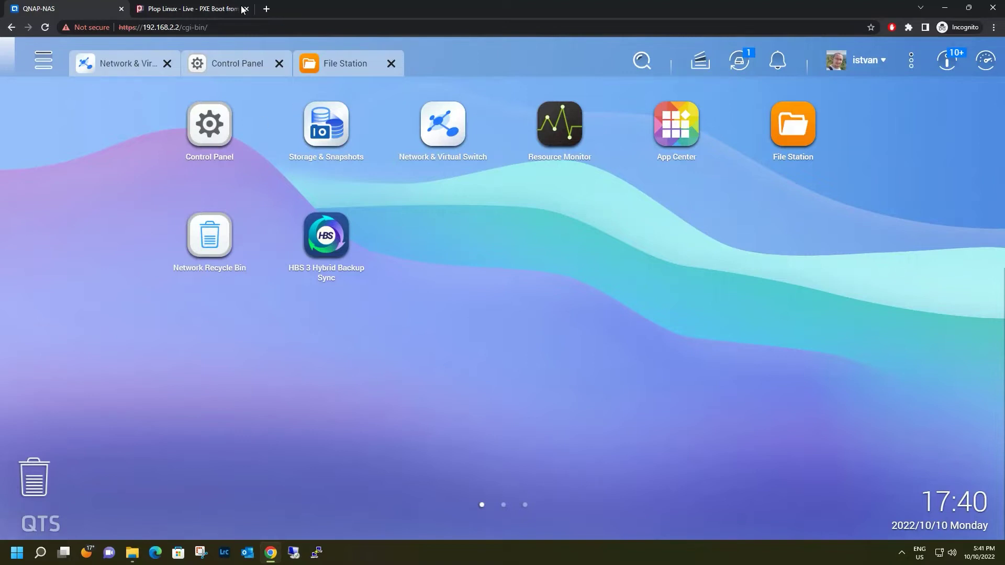
- Show the Plop Linux guide's 'Boot ISO over Samba' section beside the pxelinux folder
left_click(214, 11)
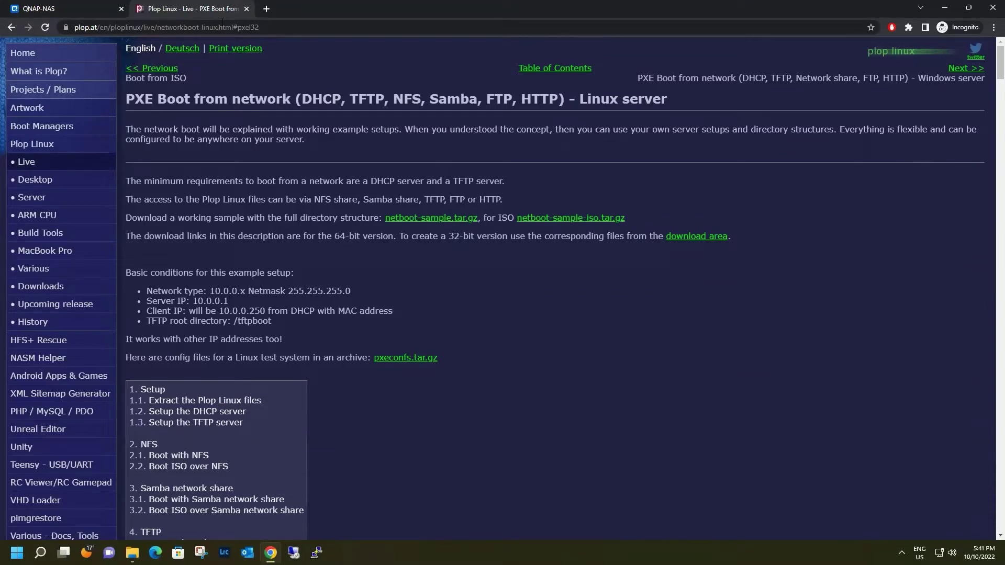
left_click(212, 507)
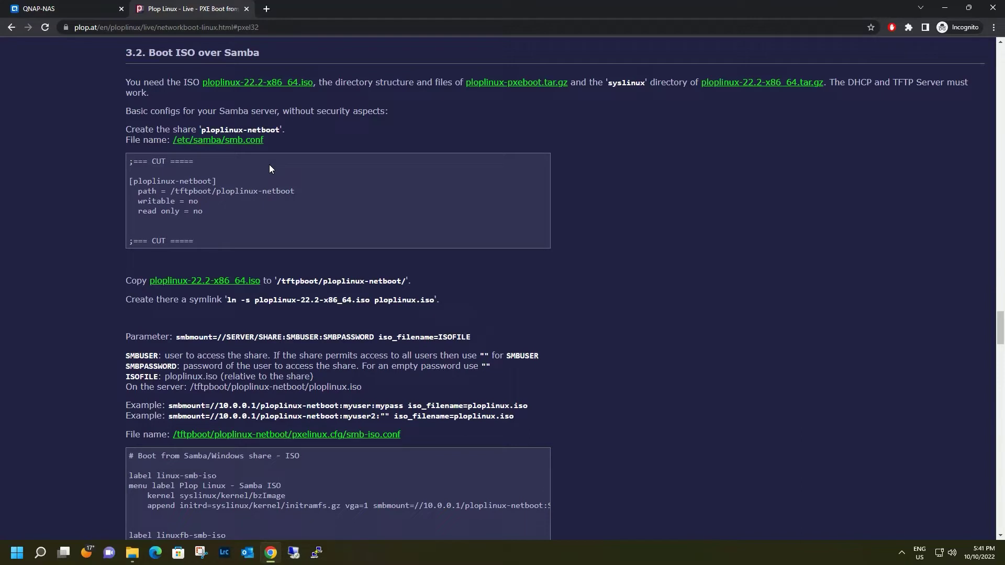
key("alt+Tab")
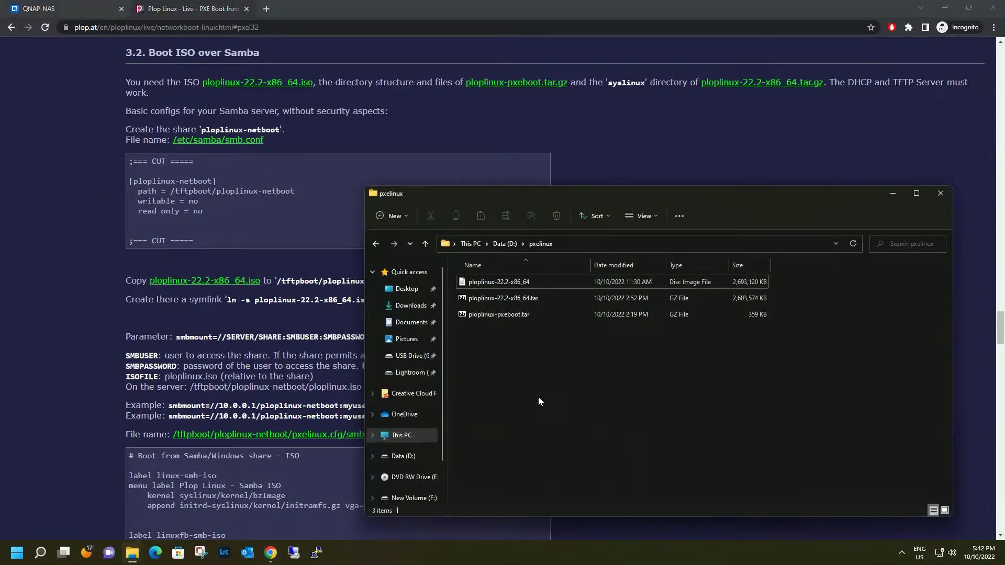
- Extract tftpboot from ploplinux-pxeboot.tar.gz into D:\pxelinux and close 7-Zip
double_click(497, 313)
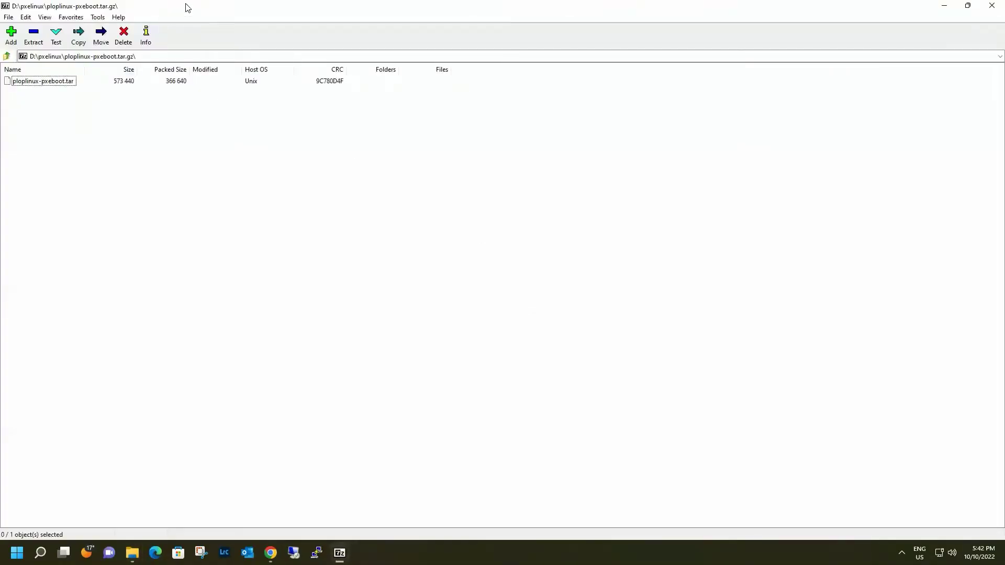
double_click(186, 7)
double_click(71, 126)
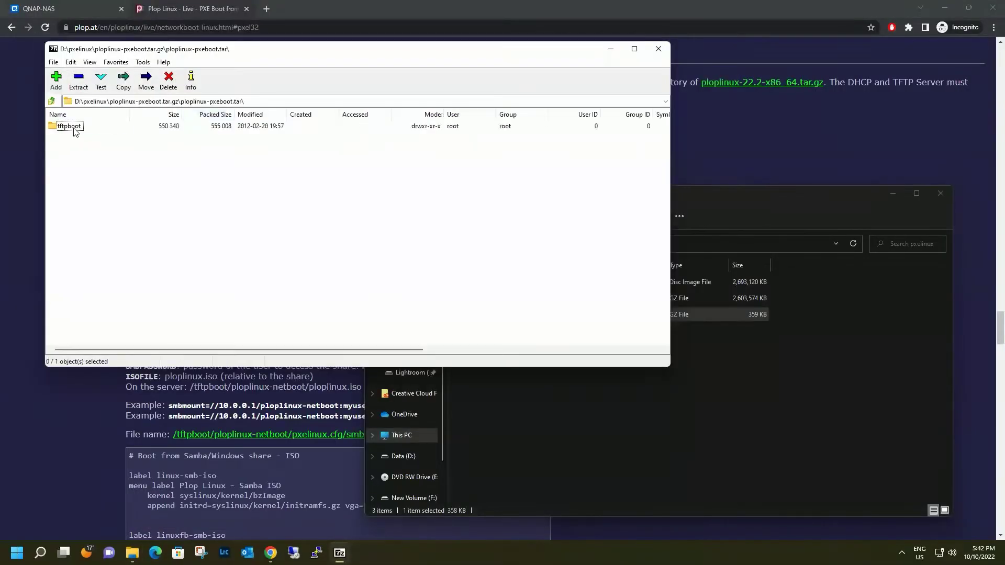
left_click(70, 127)
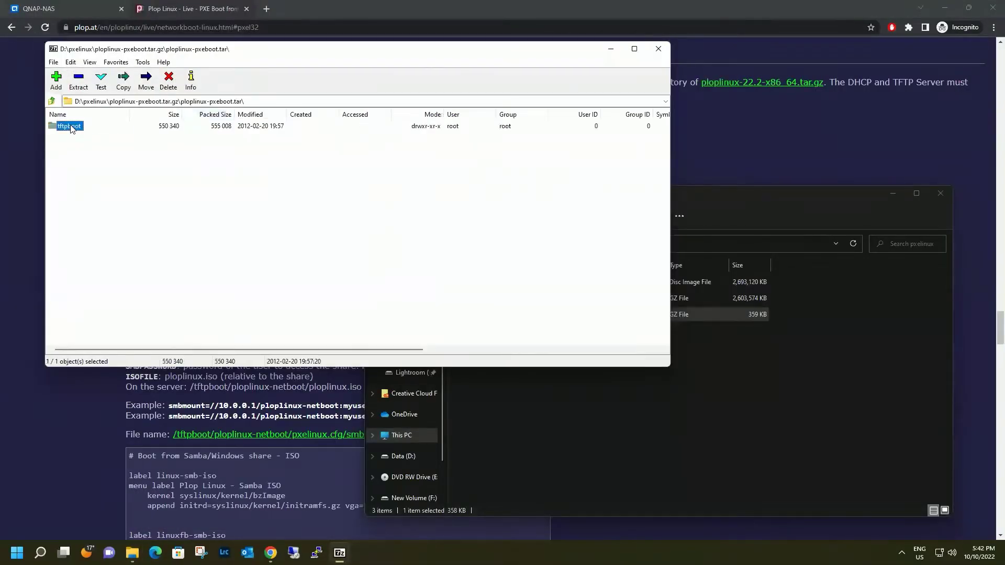
left_click(596, 433)
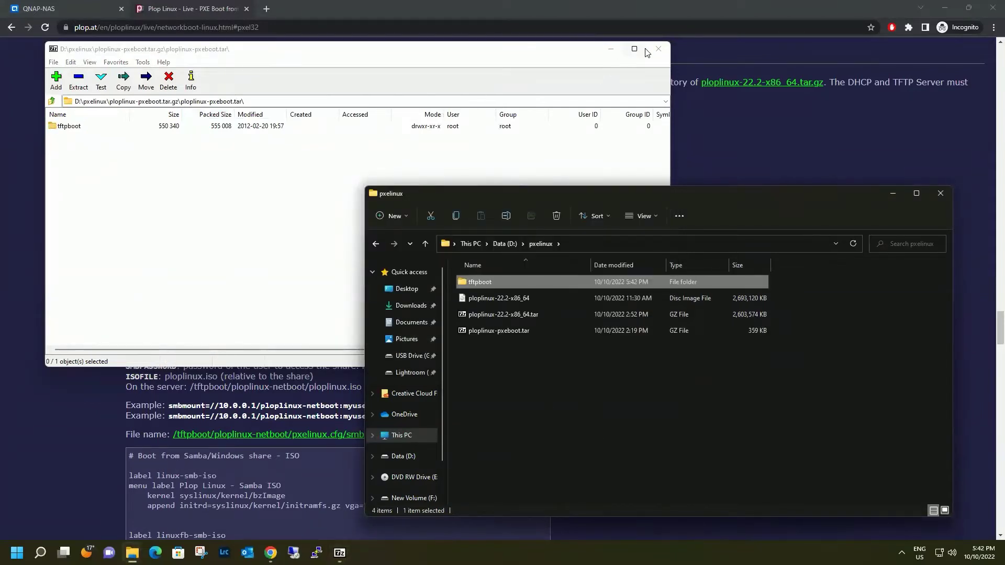
left_click(658, 49)
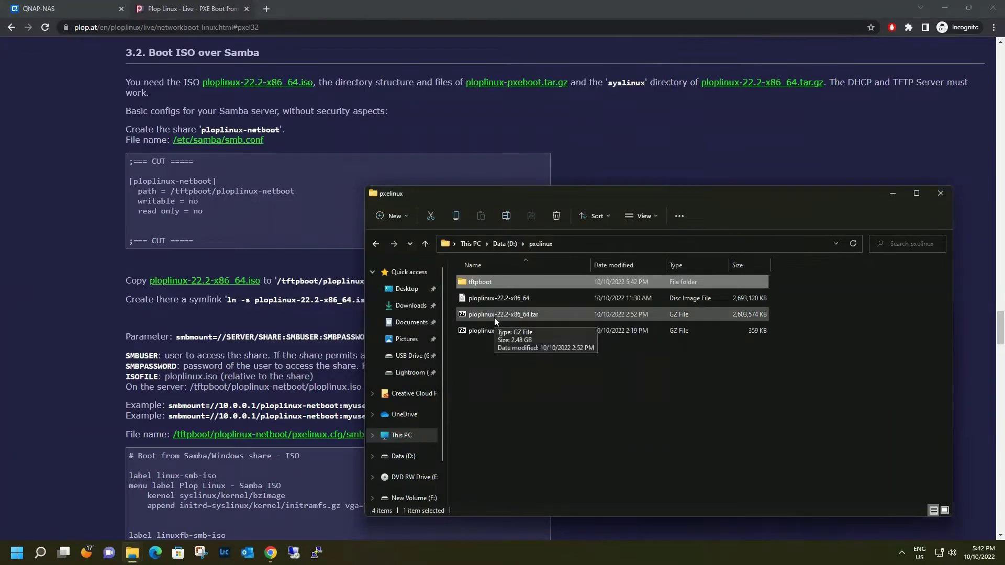
- Copy syslinux from ploplinux-22.2-x86_64.tar.gz into tftpboot\ploplinux-netboot
double_click(494, 317)
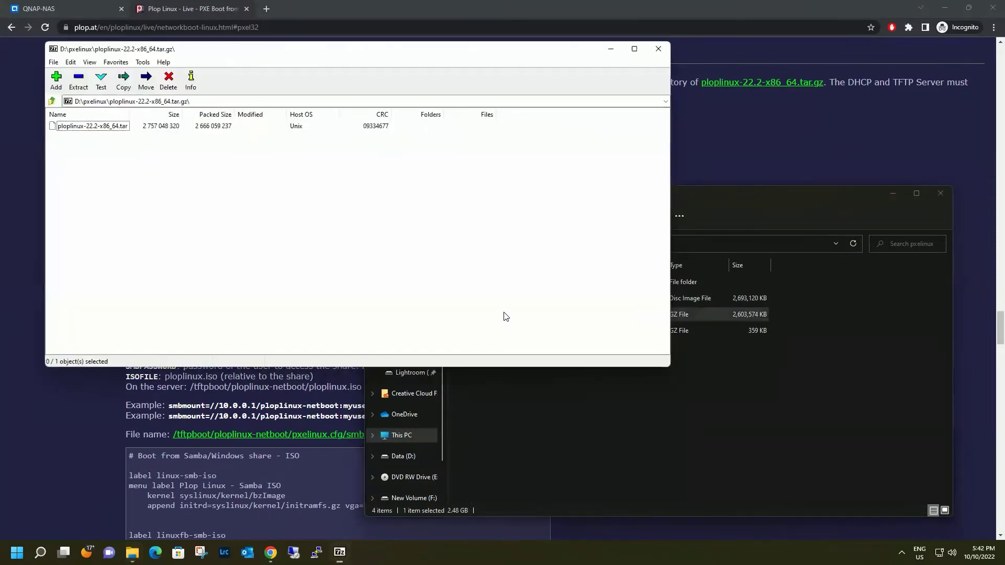
double_click(99, 128)
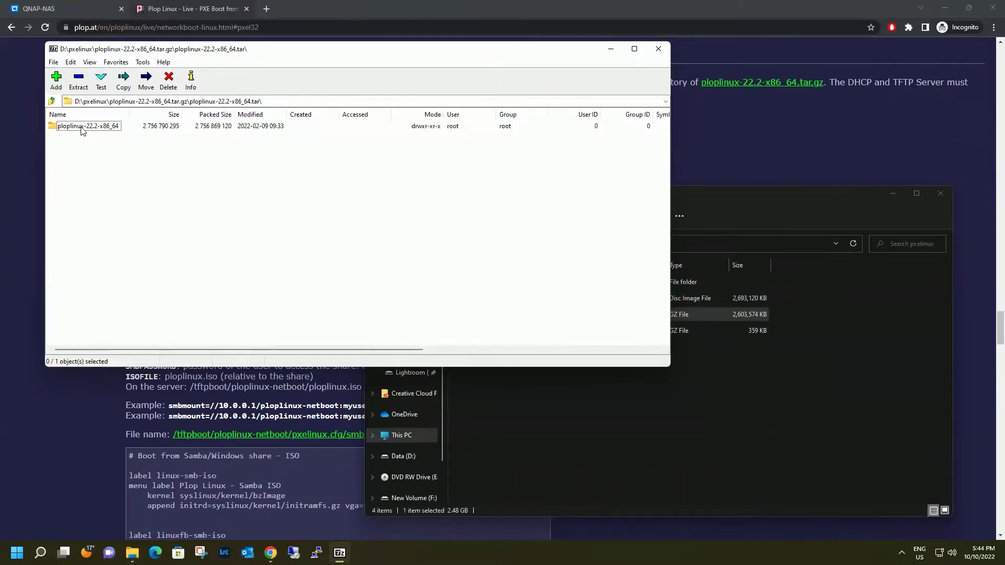
double_click(81, 131)
left_click(66, 149)
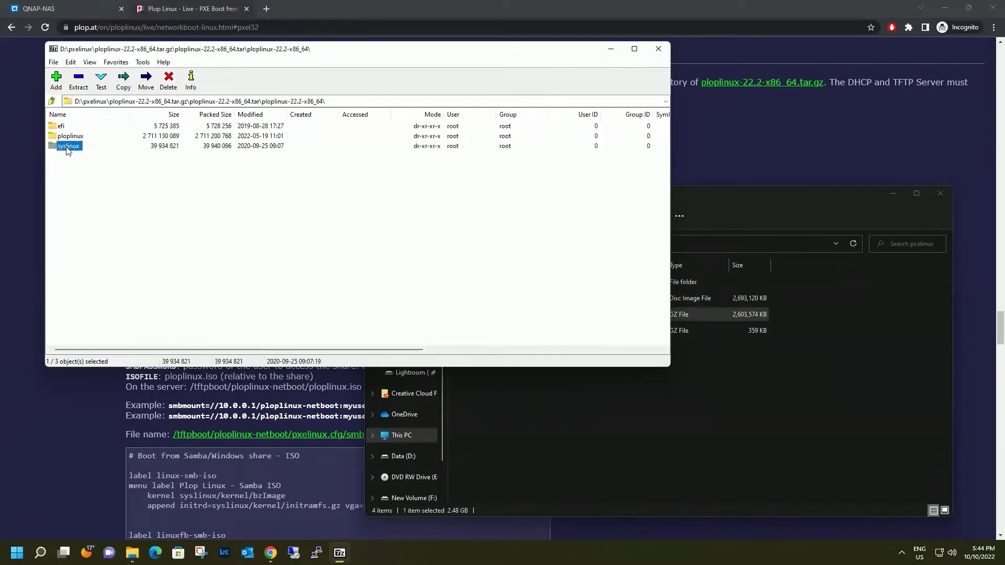
left_click(657, 436)
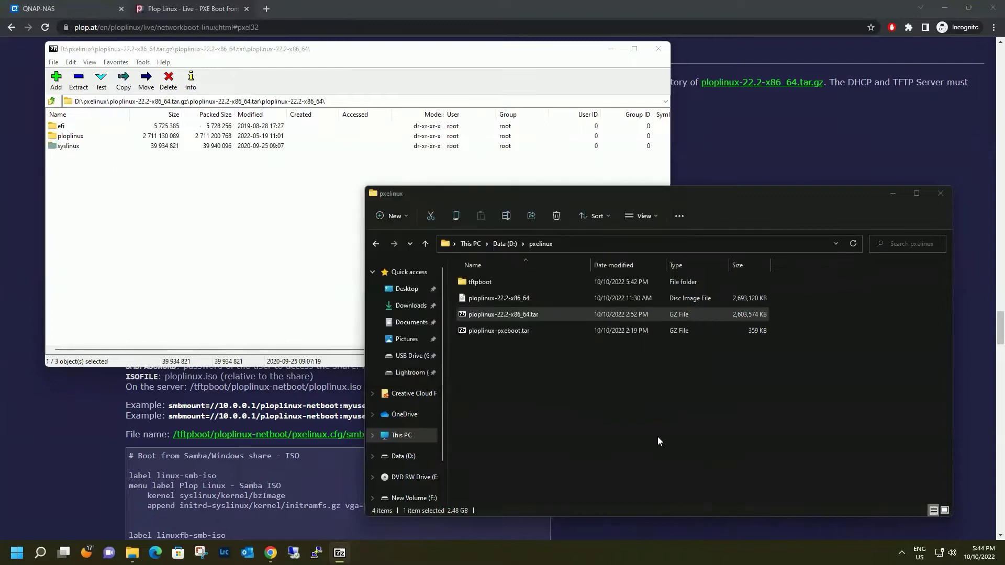
double_click(488, 284)
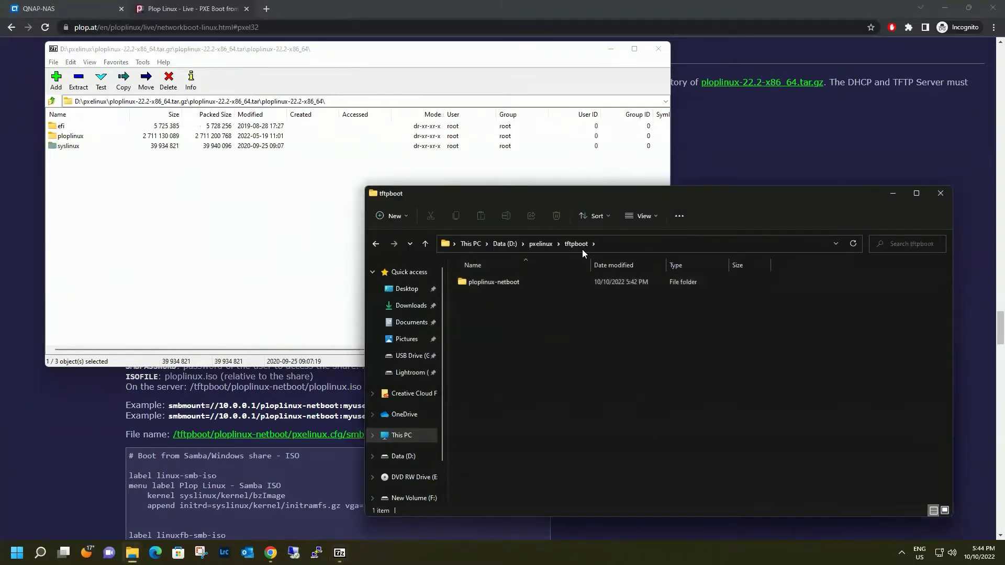
left_click(496, 282)
double_click(496, 283)
left_click(177, 50)
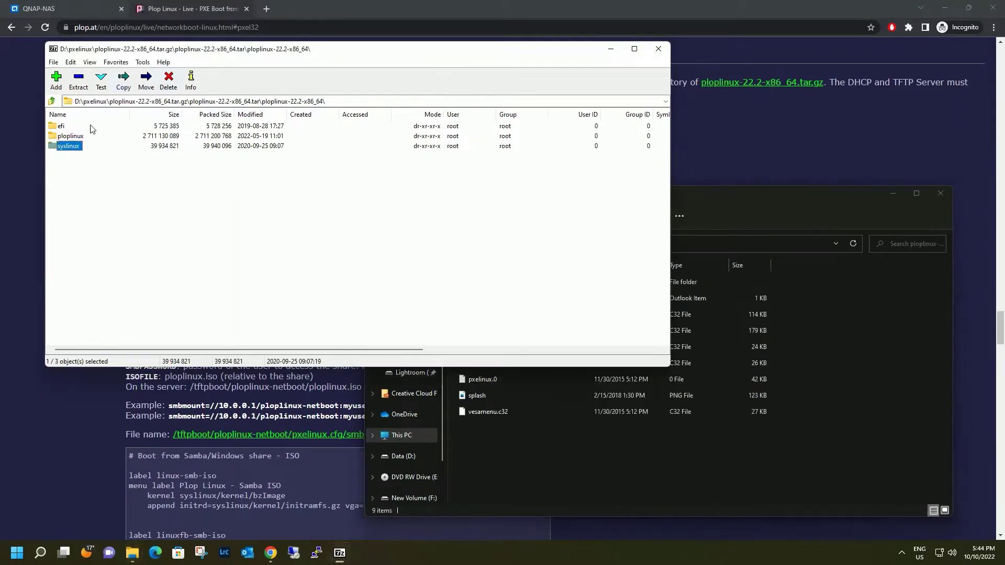
left_click_drag(68, 146, 511, 457)
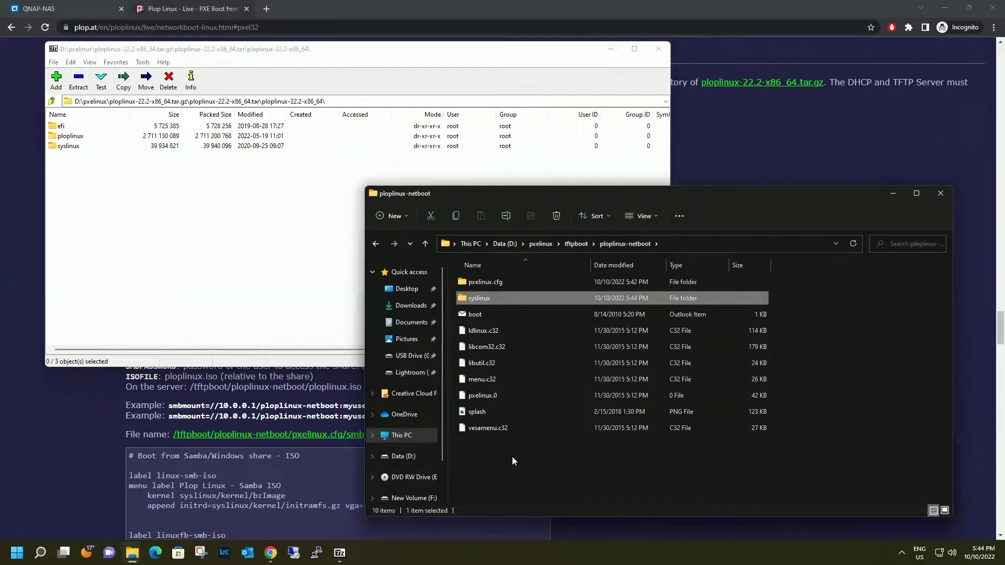
- Close 7-Zip, review the pxelinux folder and NAS Public share, then return to the Plop Linux guide
left_click(658, 49)
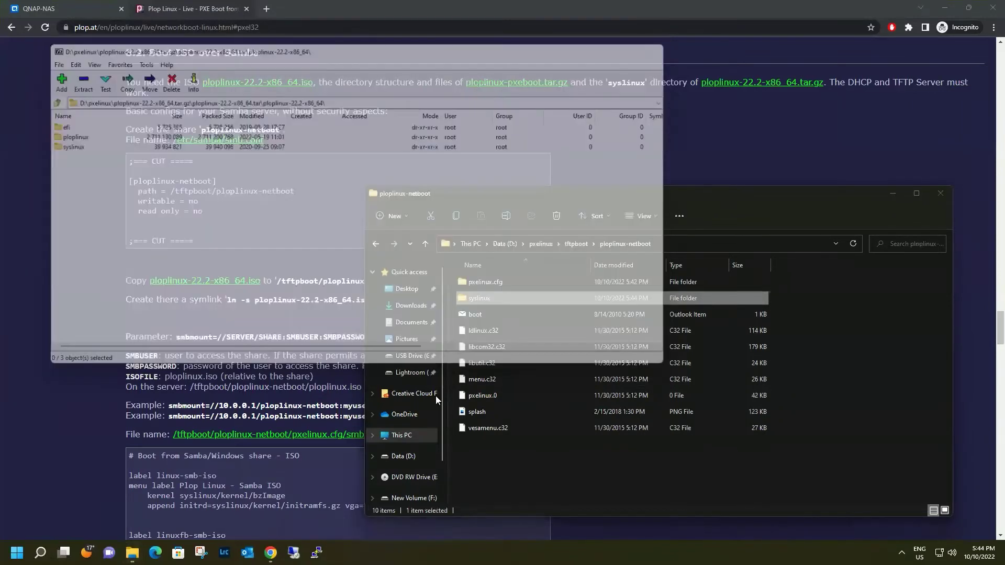
key("alt+Up")
key("alt+Up")
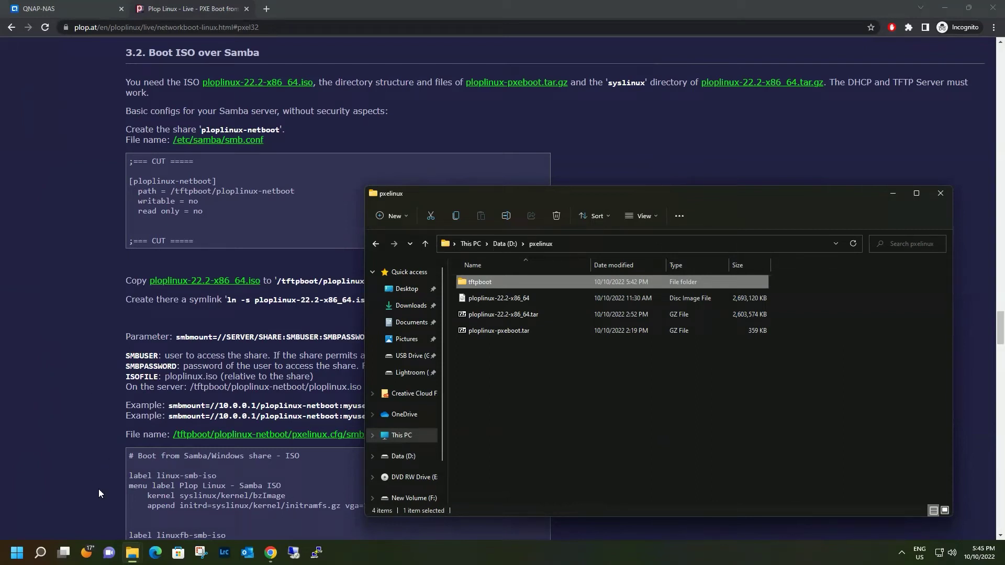
left_click(132, 552)
left_click(74, 504)
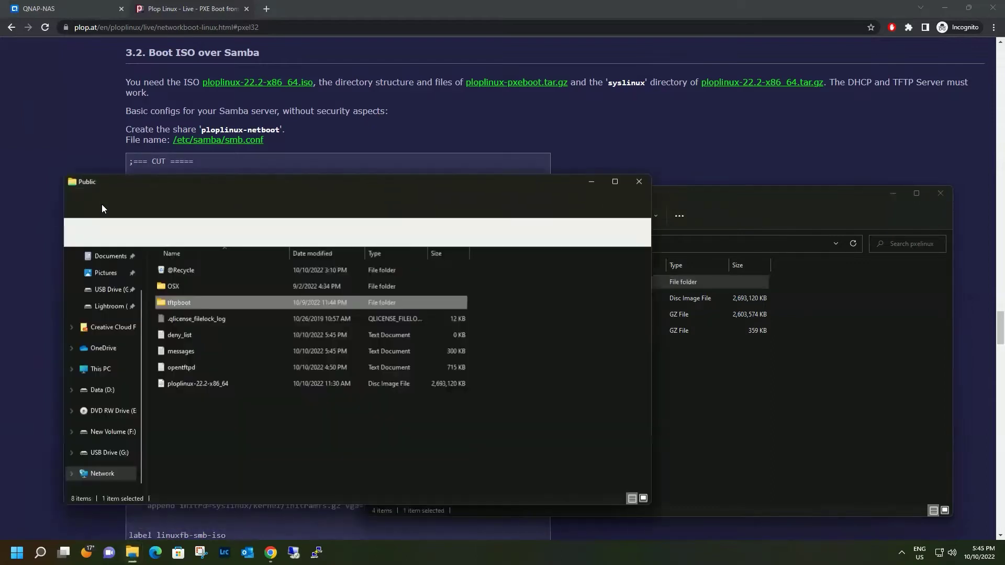
left_click(730, 382)
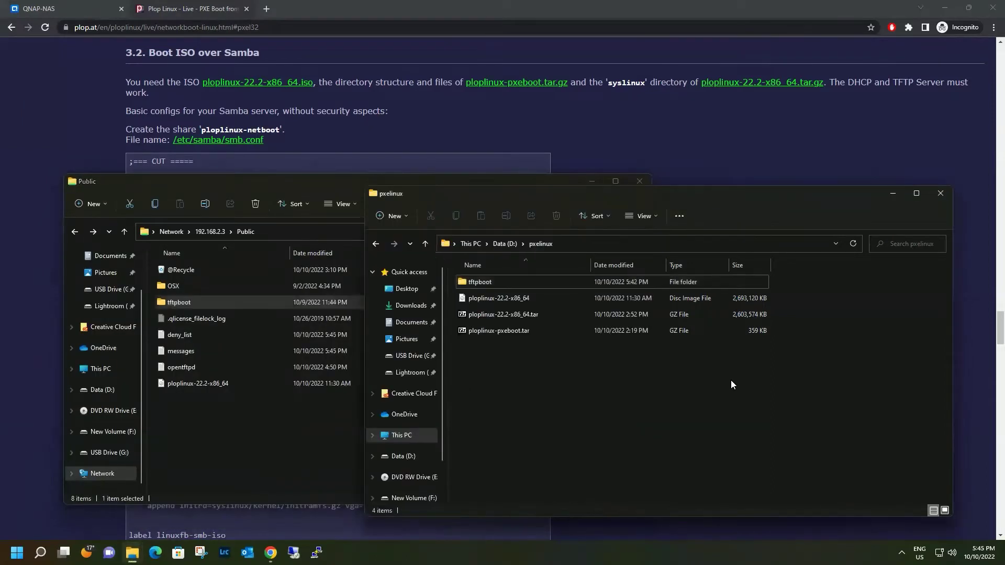
left_click(501, 283)
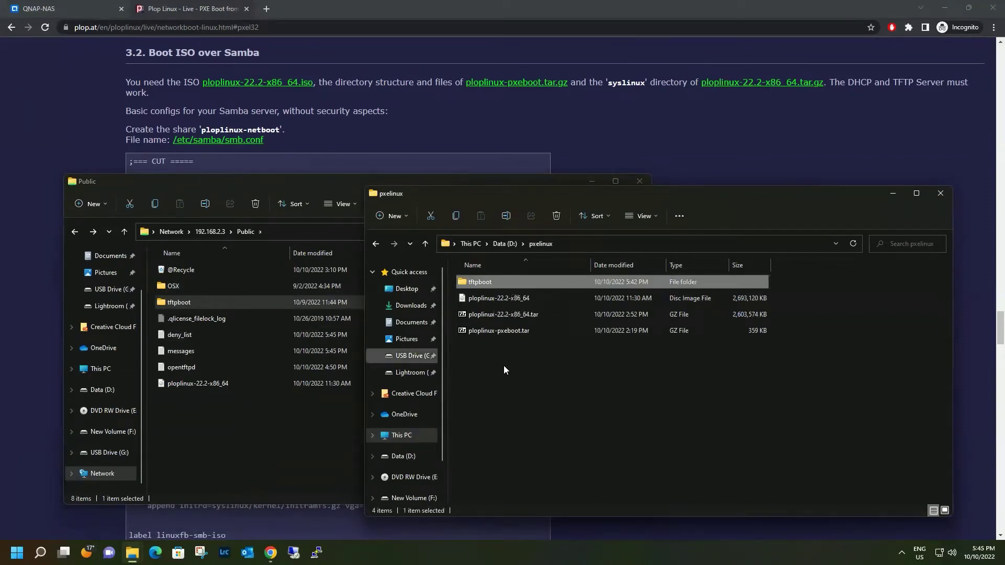
left_click(502, 300)
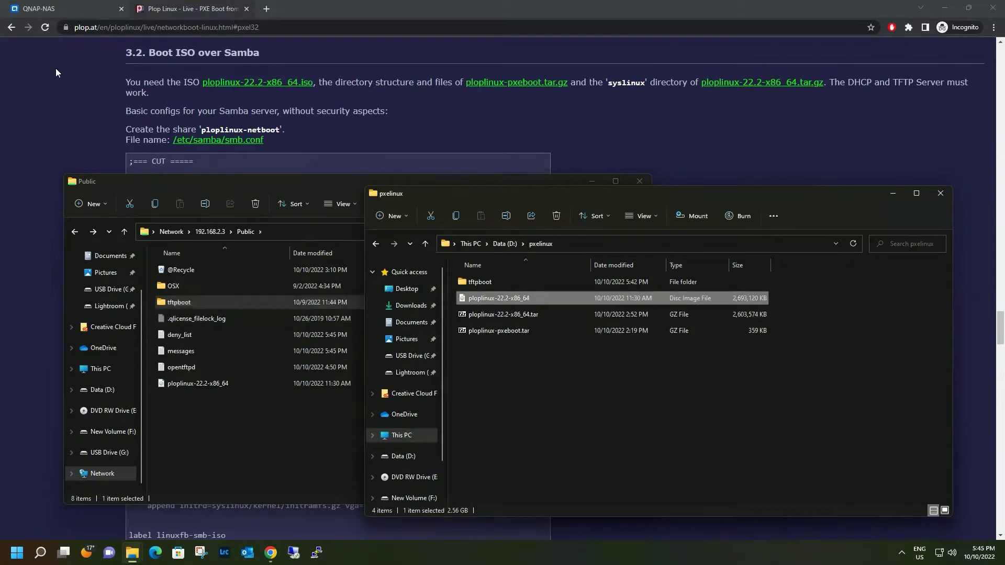
left_click(44, 94)
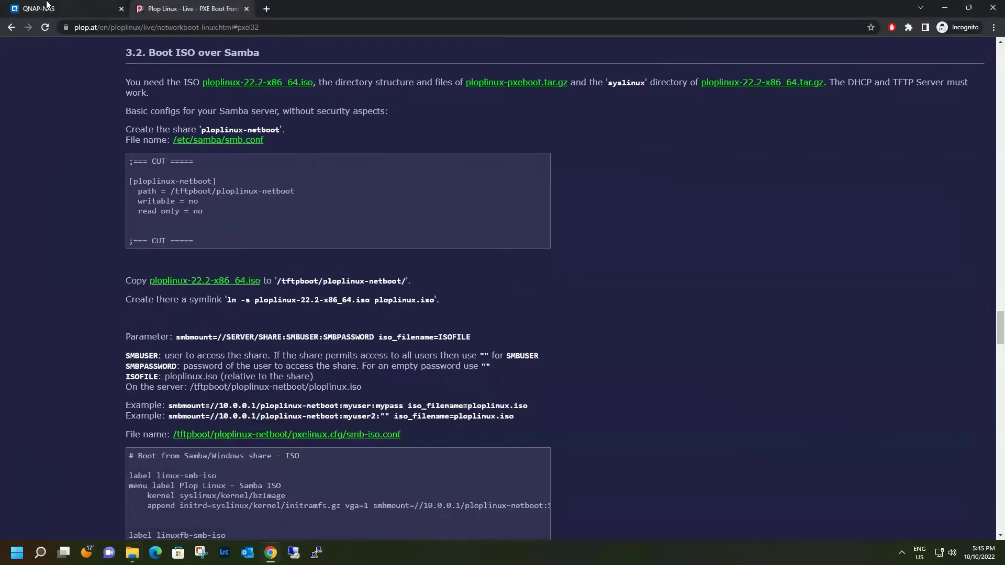
mouse_move(47, 4)
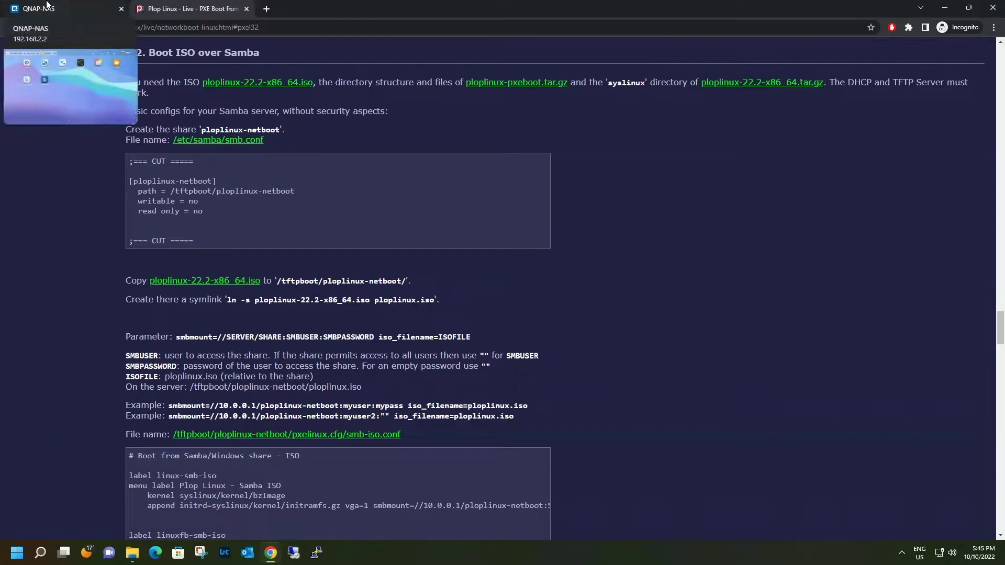
- Show the Public share in File Station and cancel mounting the ISO, already shared as ploplinux-22.2-x86_64
left_click(47, 6)
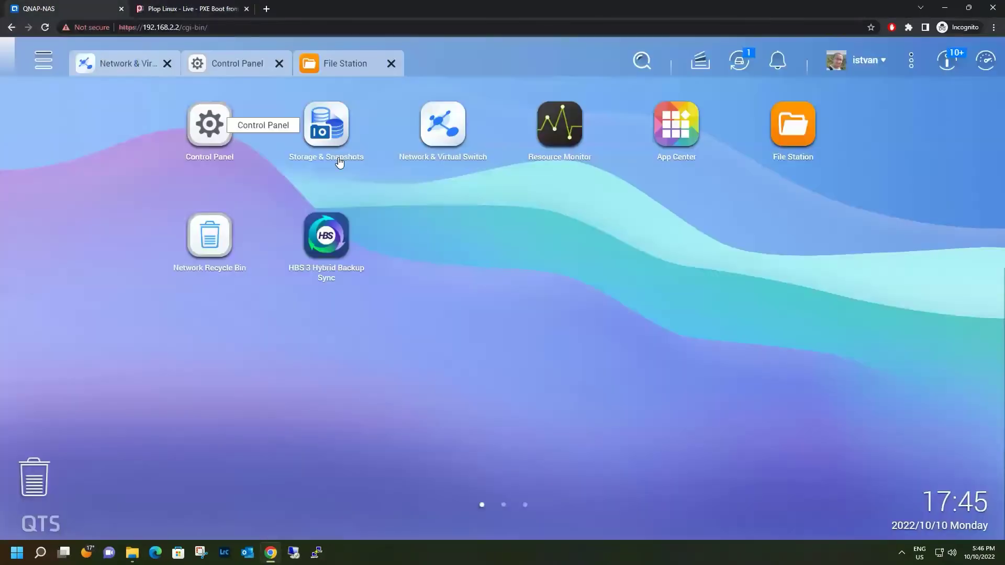
left_click(352, 65)
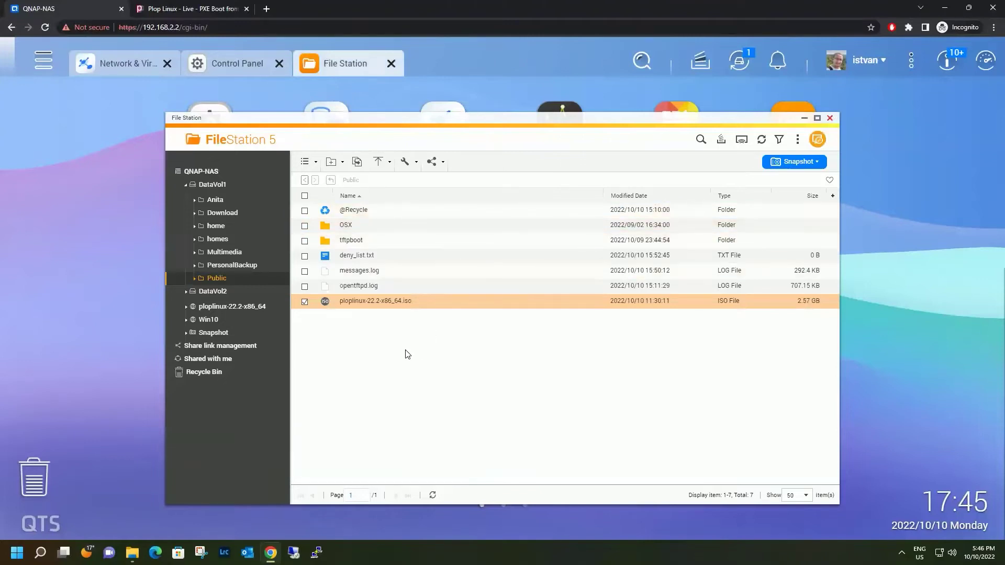
left_click(416, 171)
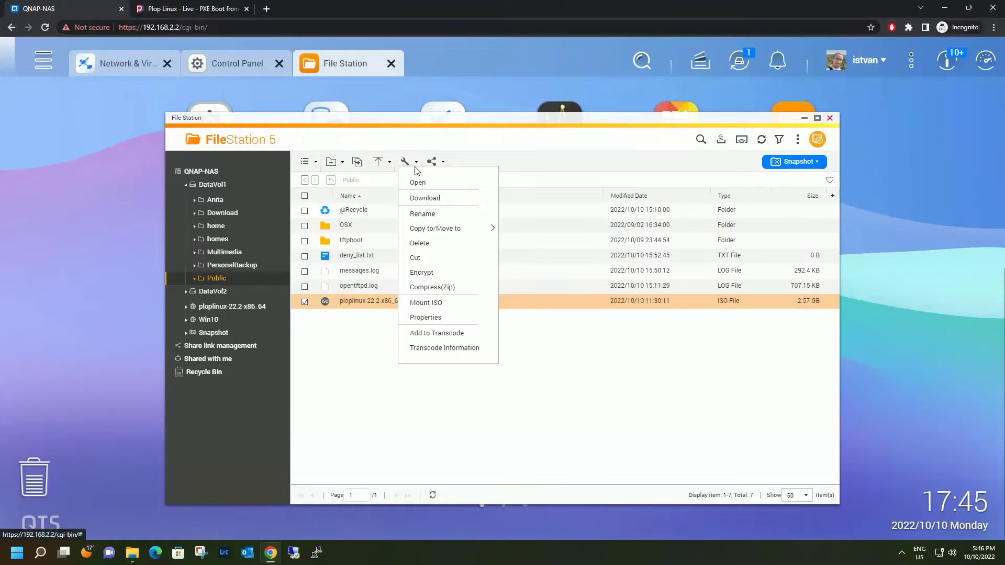
left_click(446, 307)
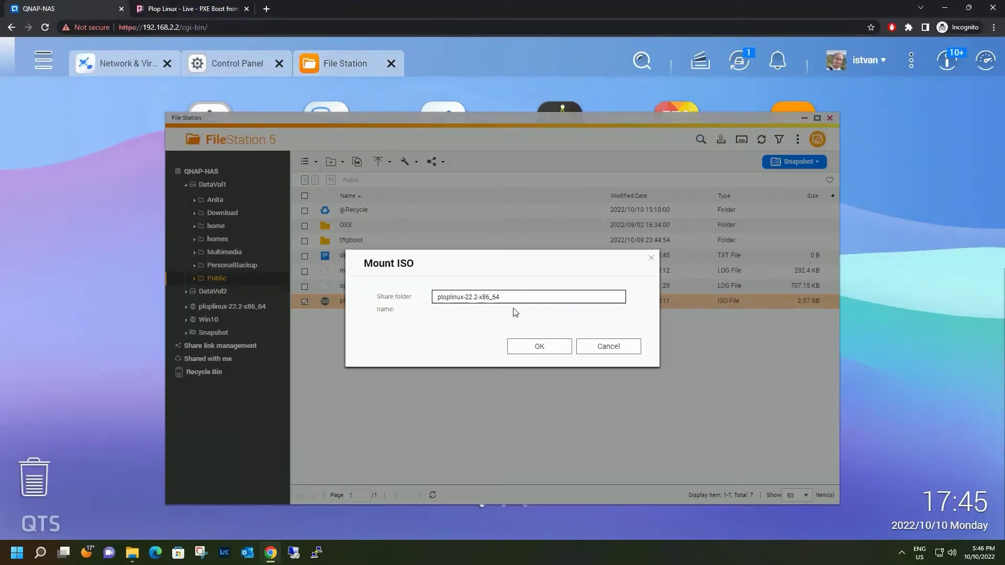
left_click(610, 346)
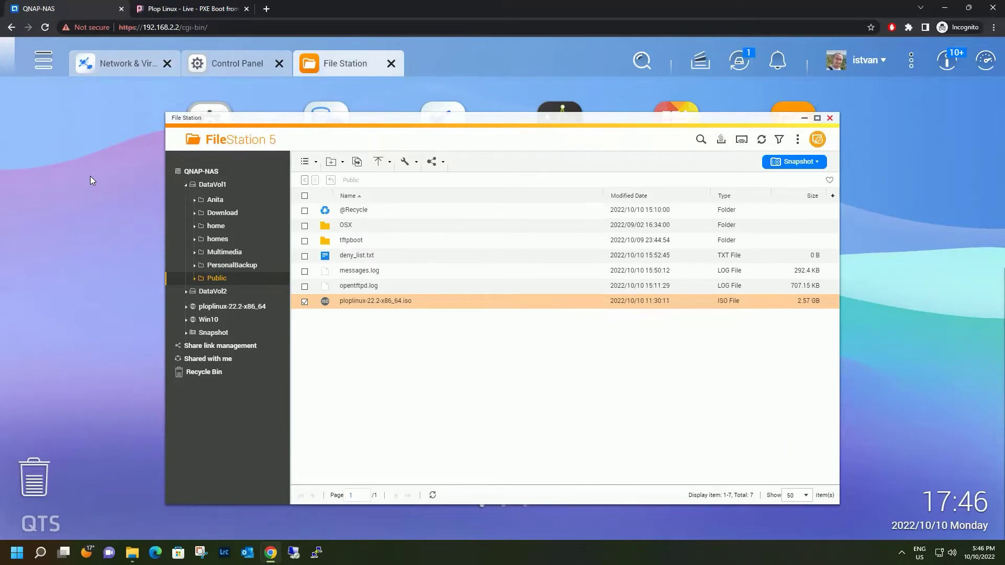
- Show the empty DHCP Server list in Network & Virtual Switch
left_click(137, 63)
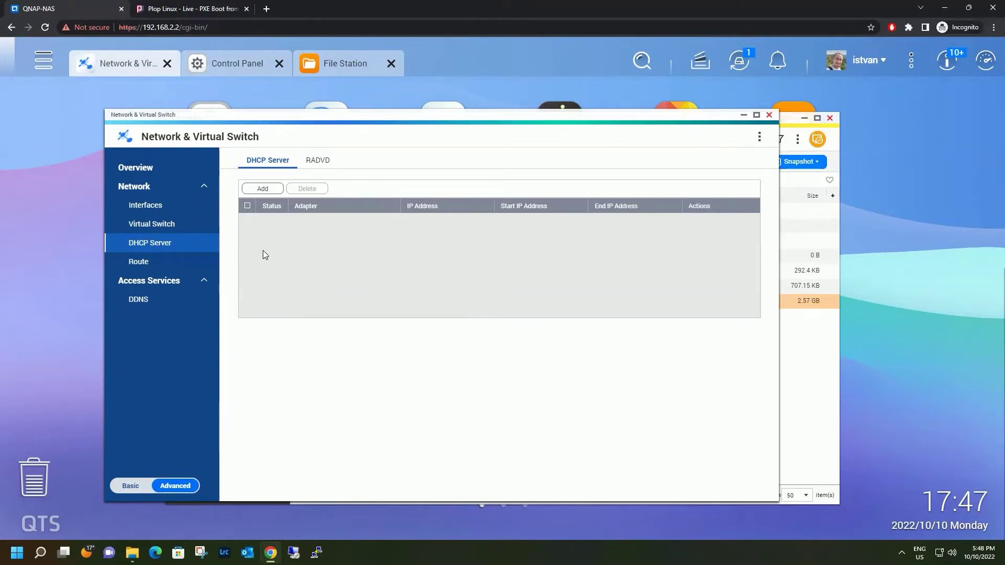
- Add a DHCP server on LAN (GE 0/1) VLAN 105, keeping the current network option
left_click(260, 188)
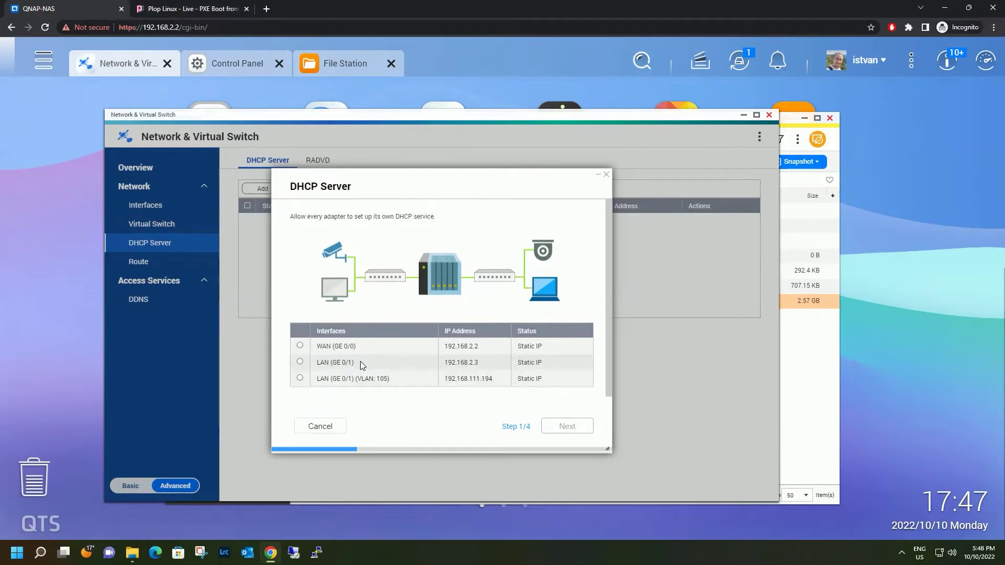
left_click_drag(360, 362, 300, 366)
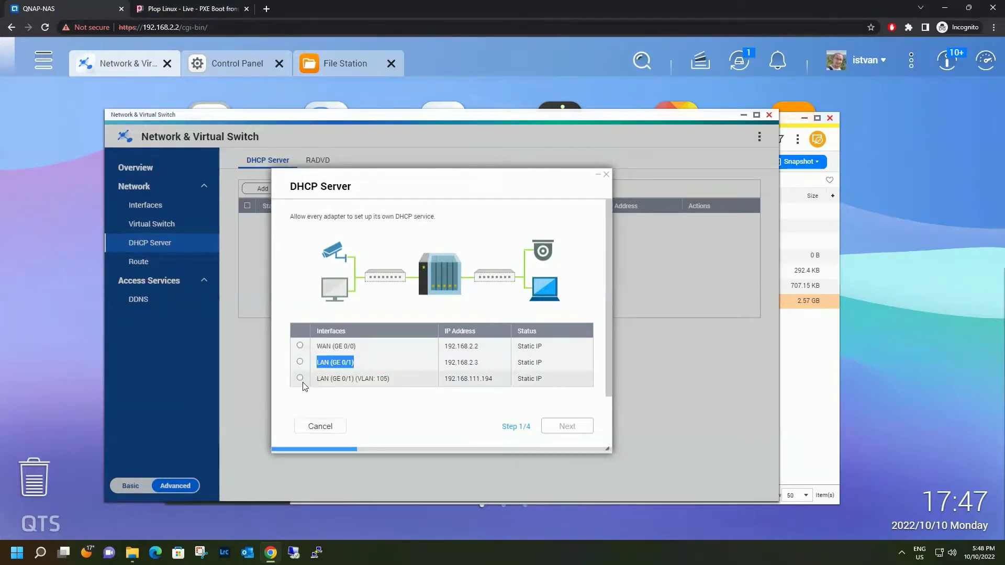
left_click(384, 380)
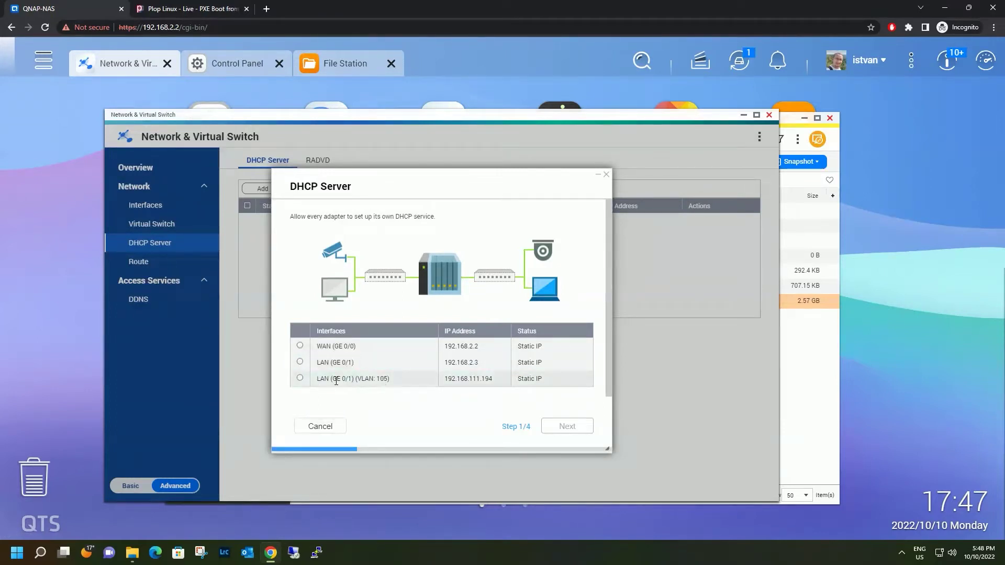
left_click(300, 378)
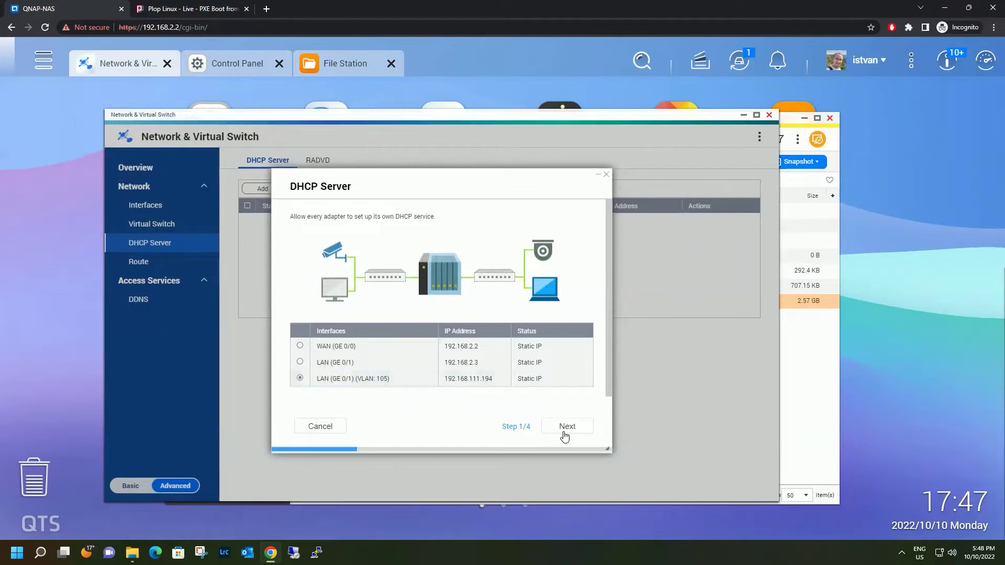
left_click(566, 432)
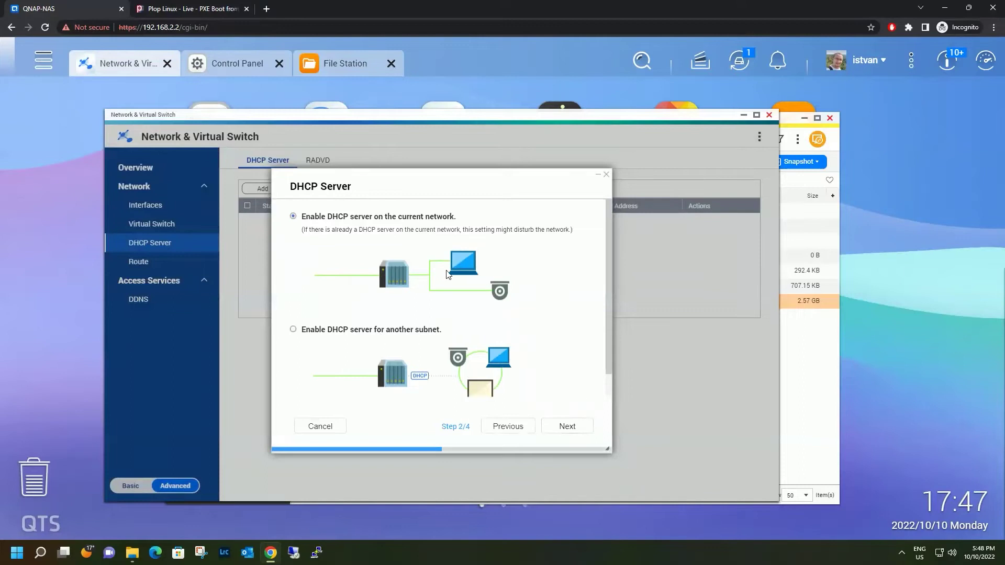
left_click(565, 428)
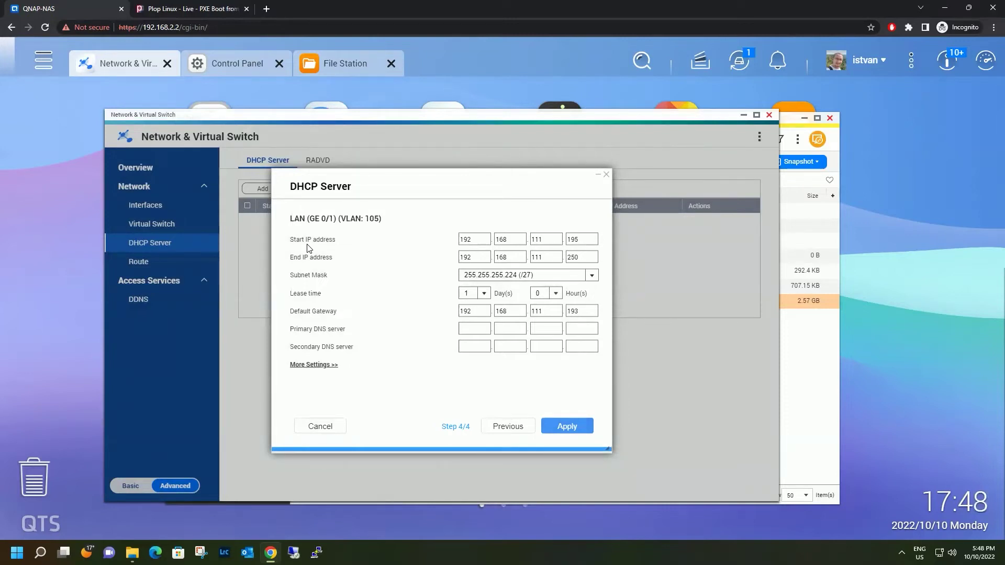
- Set the DHCP end address to 192.168.111.222 and DNS servers 8.8.8.8 and 8.8.4.4
double_click(589, 257)
type("222")
key("Tab")
type("8.")
type("8")
key("Tab")
type("8")
key("Tab")
type("8.8")
key("Tab")
type("8")
key("Tab")
type("4")
key("Tab")
type("4")
- Under More Settings, set TFTP server 192.168.2.2 and boot file pxelinux.0
left_click(314, 364)
scroll(431, 358, "down", 2)
left_click(470, 344)
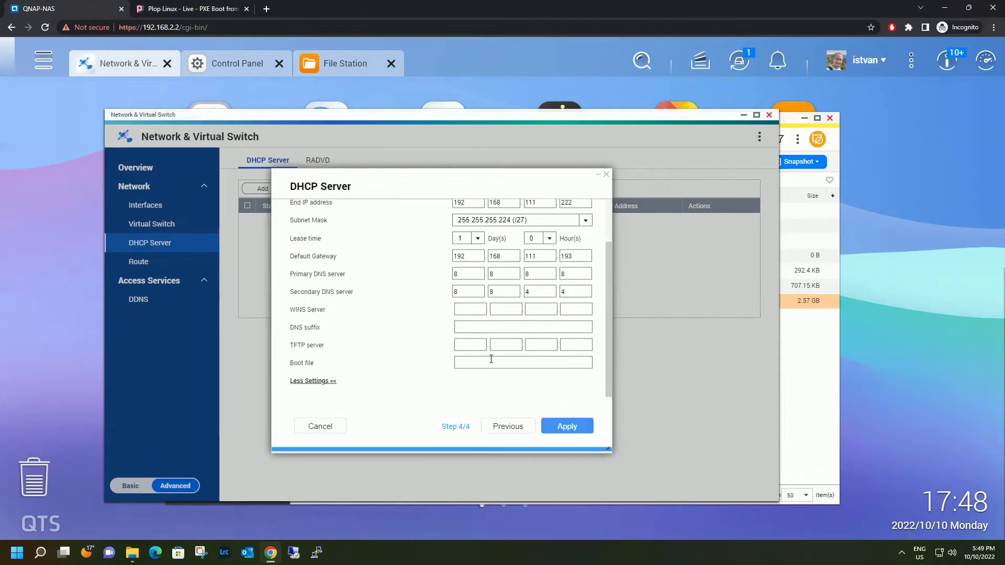
type("192.168.2.2")
type("pxelinux.0")
key("ctrl+a")
left_click(132, 552)
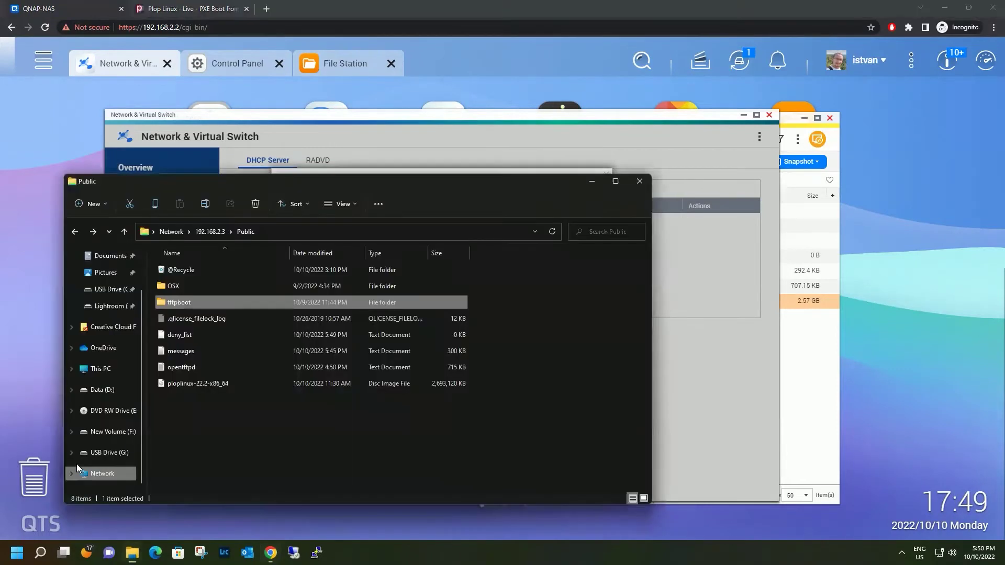
double_click(193, 302)
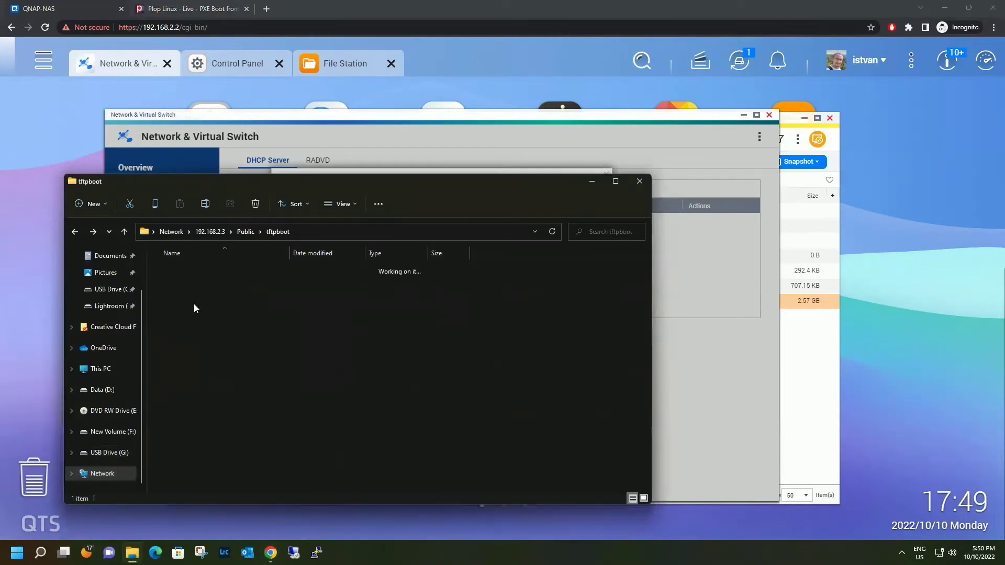
double_click(201, 269)
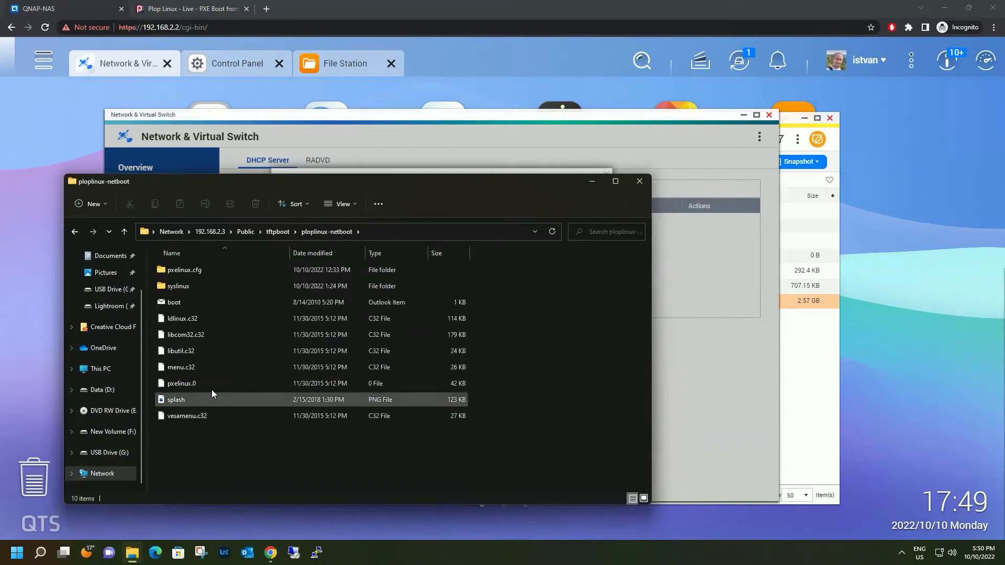
left_click(200, 382)
left_click(697, 345)
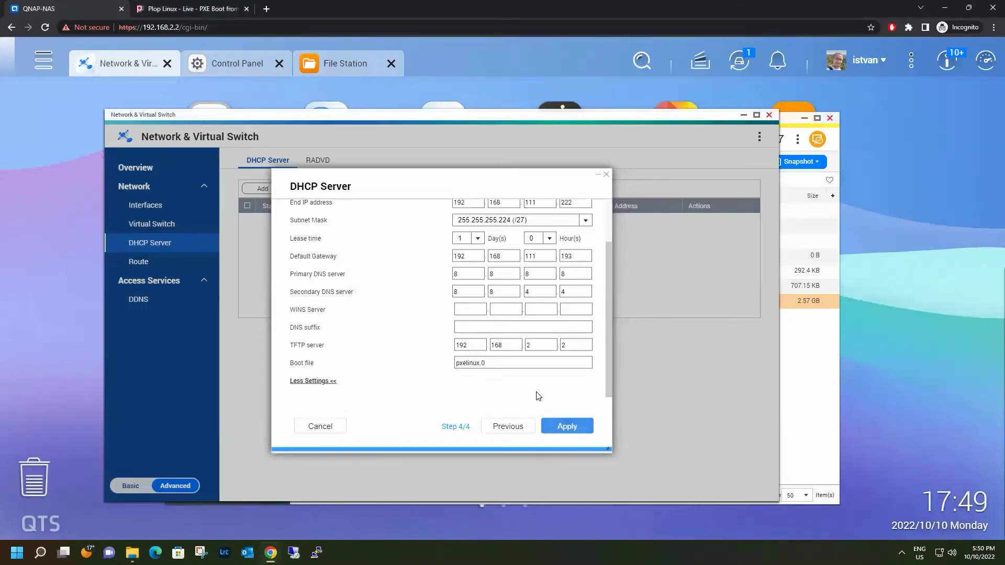
- Apply the VLAN 105 DHCP server settings and switch to Control Panel
left_click(561, 427)
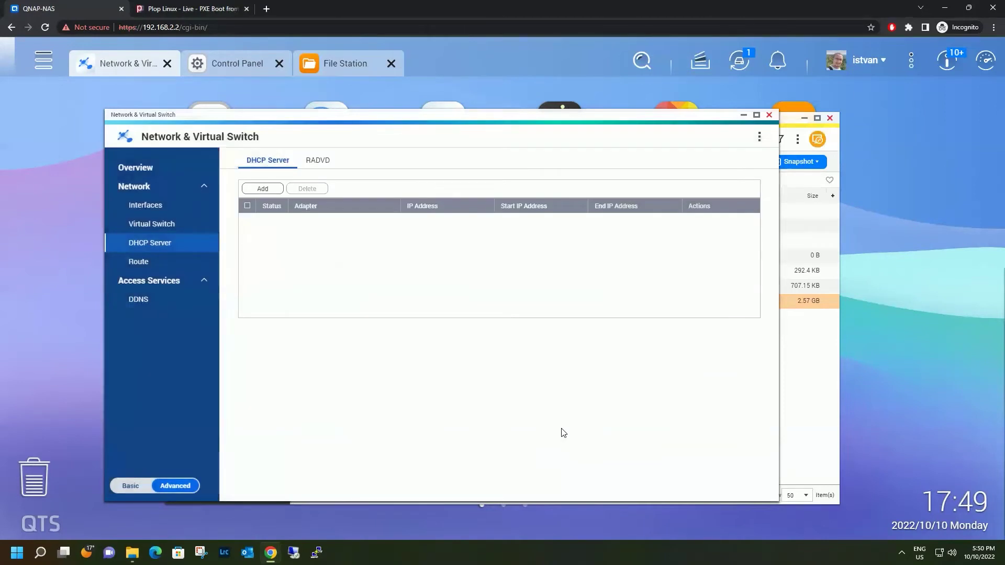
left_click(240, 64)
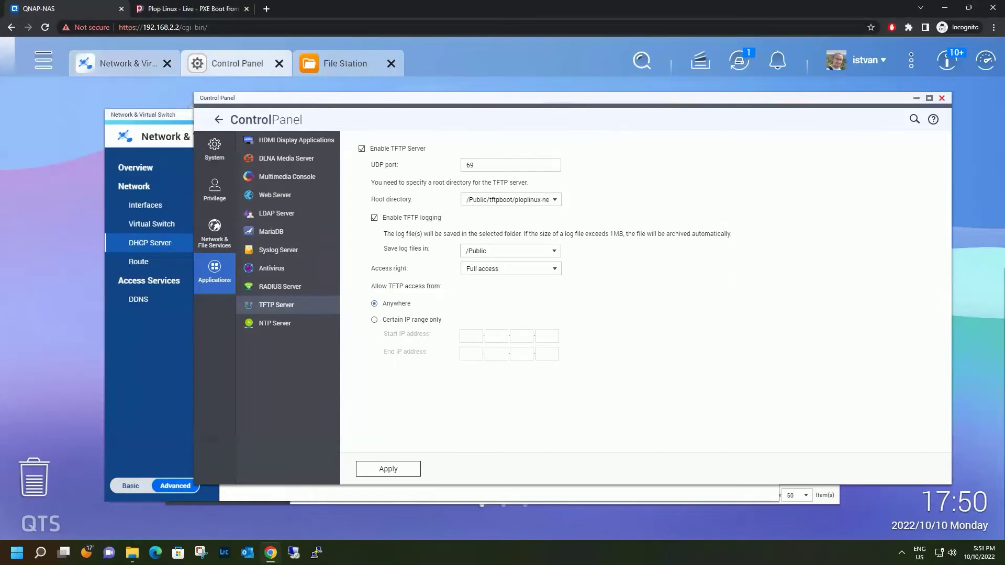
- Browse into ploplinux-netboot\pxelinux.cfg and bring up the open-with options for smb.conf
key("alt+Tab")
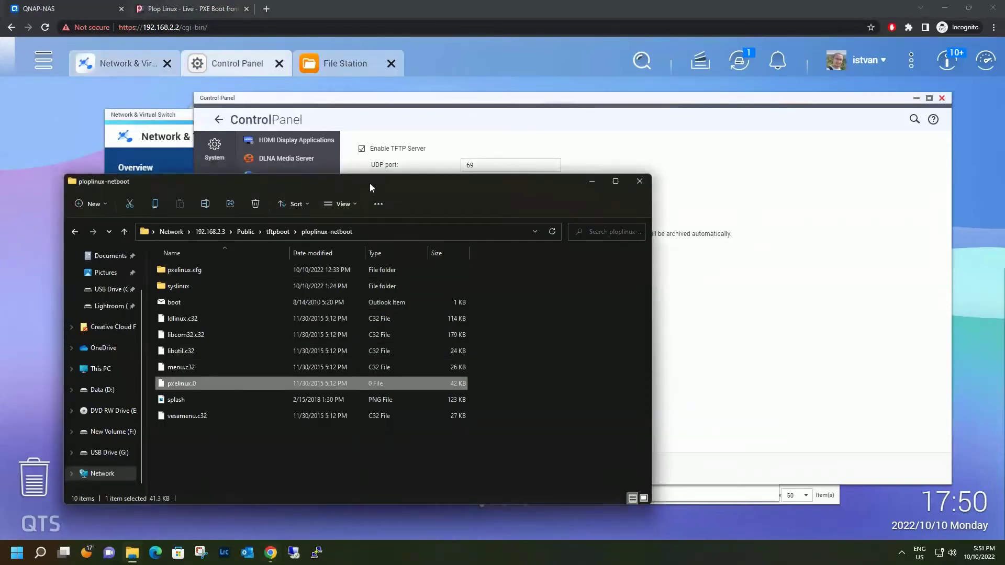
left_click_drag(390, 183, 684, 195)
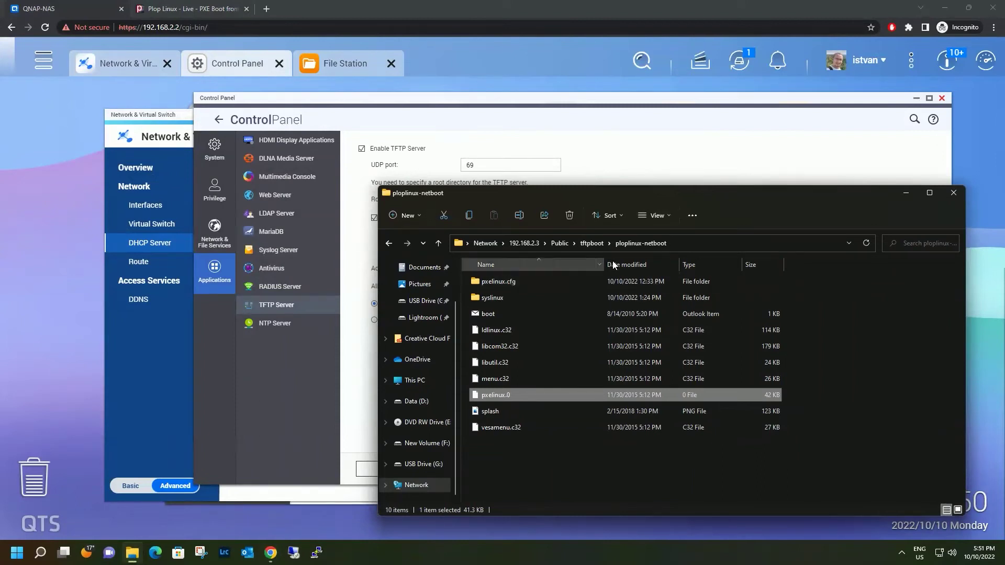
double_click(512, 283)
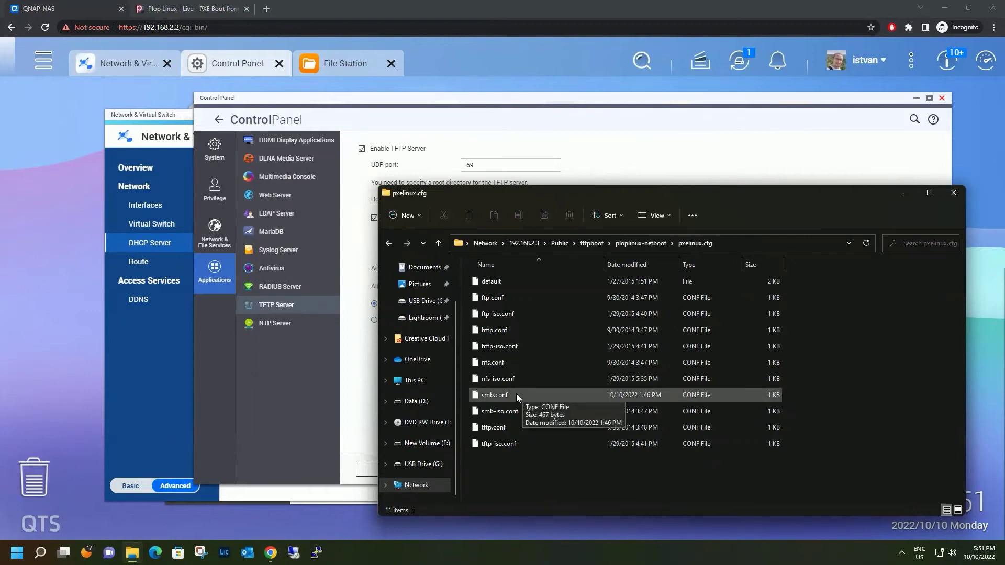
left_click(516, 397)
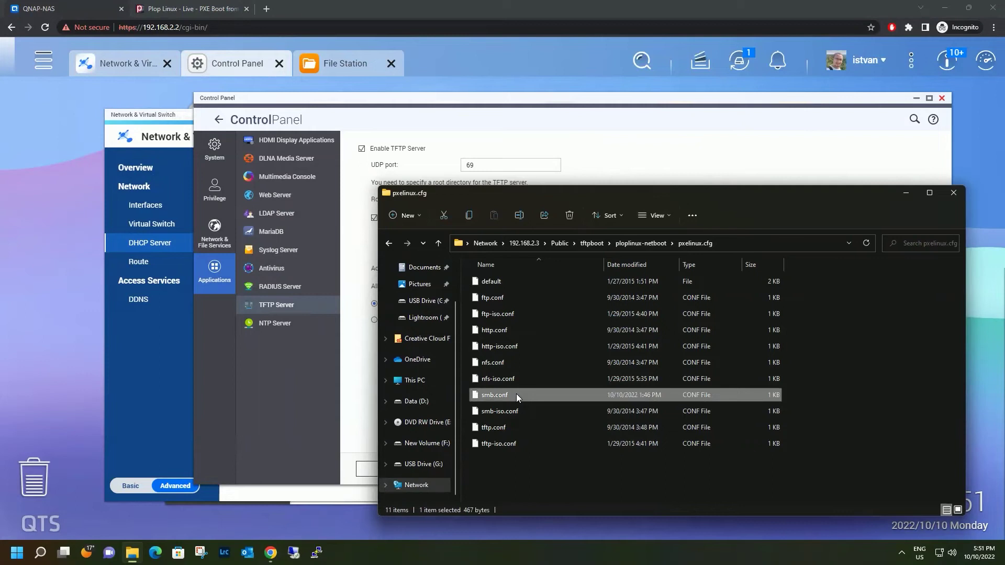
right_click(516, 393)
- Open smb.conf in Notepad and copy //192.168.2.3/ploplinux-22.2-x86_64 from the first append line
mouse_move(569, 428)
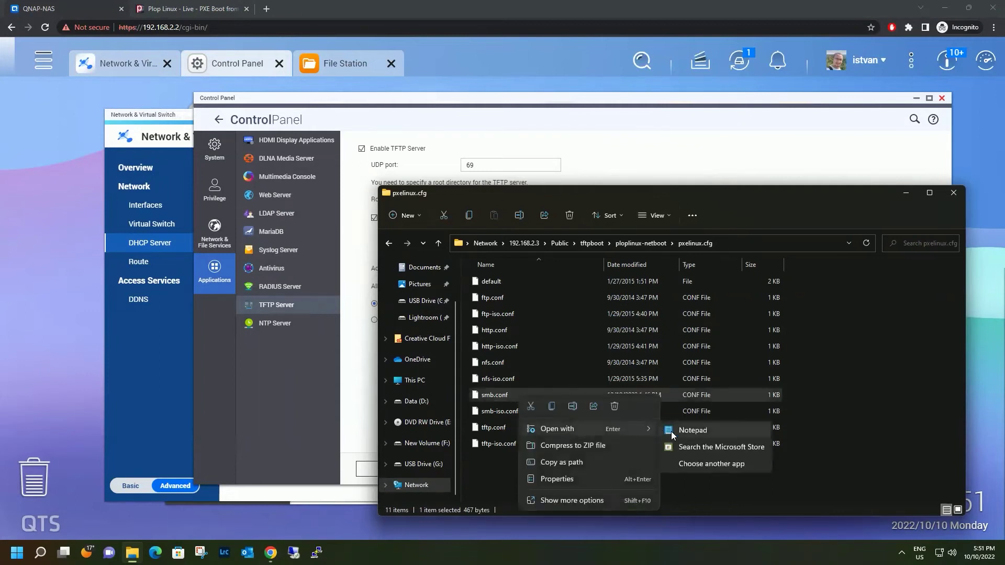
left_click(697, 433)
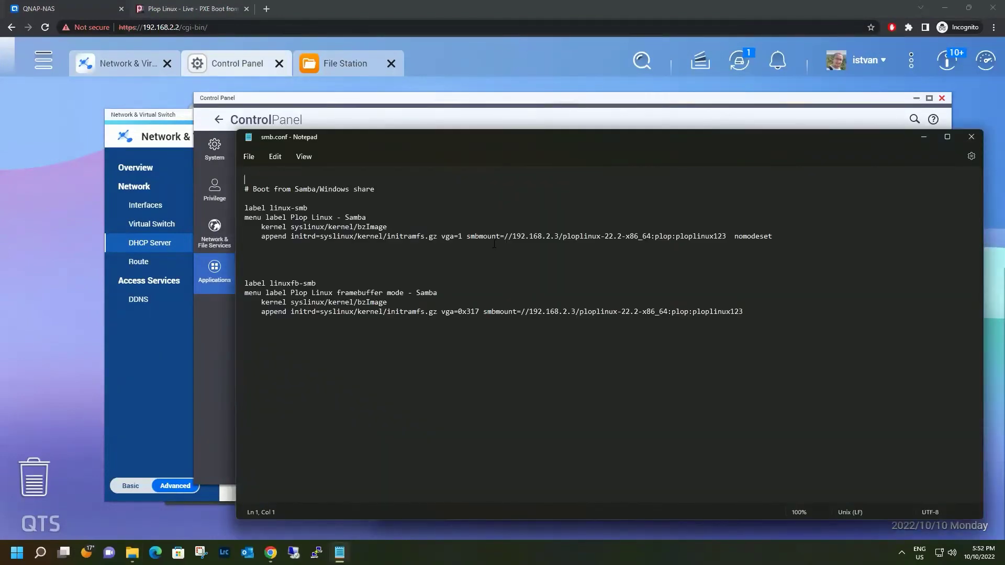
left_click_drag(505, 236, 775, 236)
left_click(546, 236)
left_click_drag(511, 236, 652, 237)
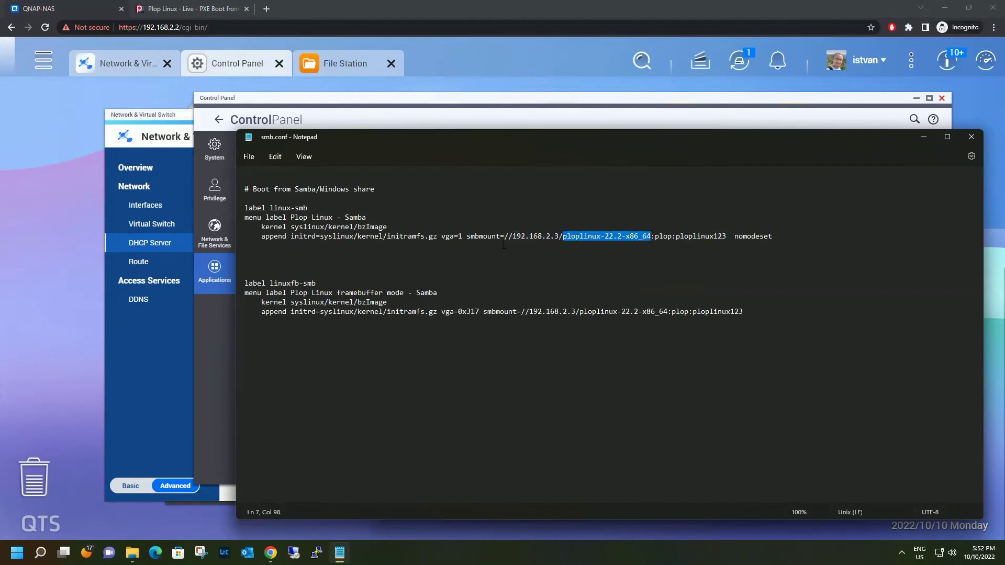
left_click_drag(504, 236, 652, 236)
right_click(625, 237)
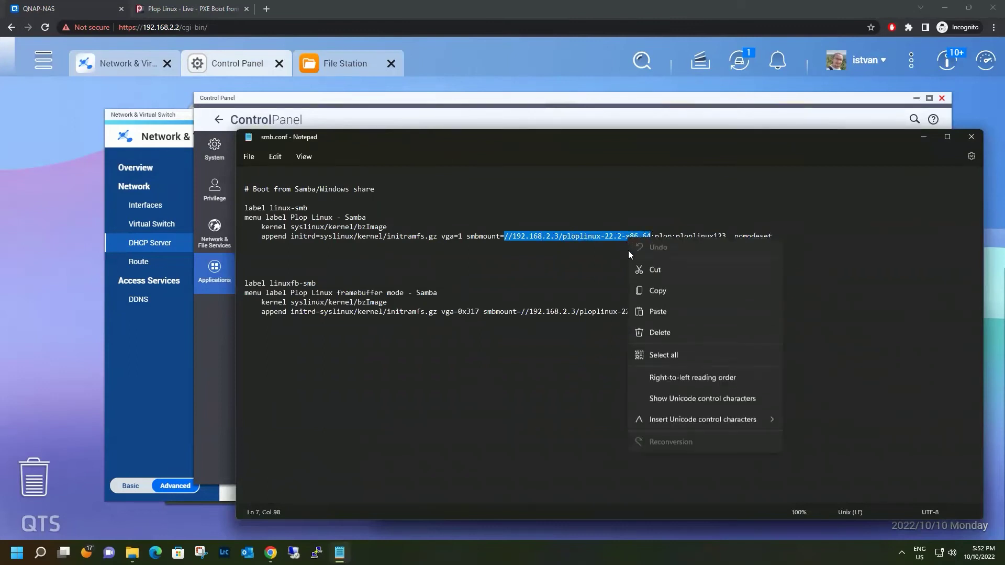
left_click(643, 290)
- Browse File Explorer to \\192.168.2.3\ploplinux-22.2-x86_64 using the pasted path, then return to smb.conf
left_click(132, 552)
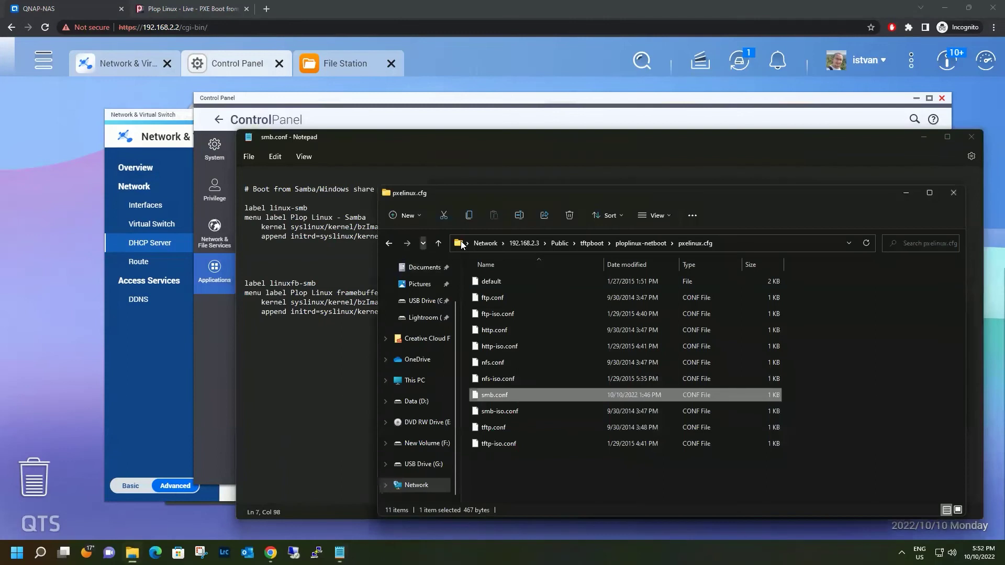
left_click(735, 241)
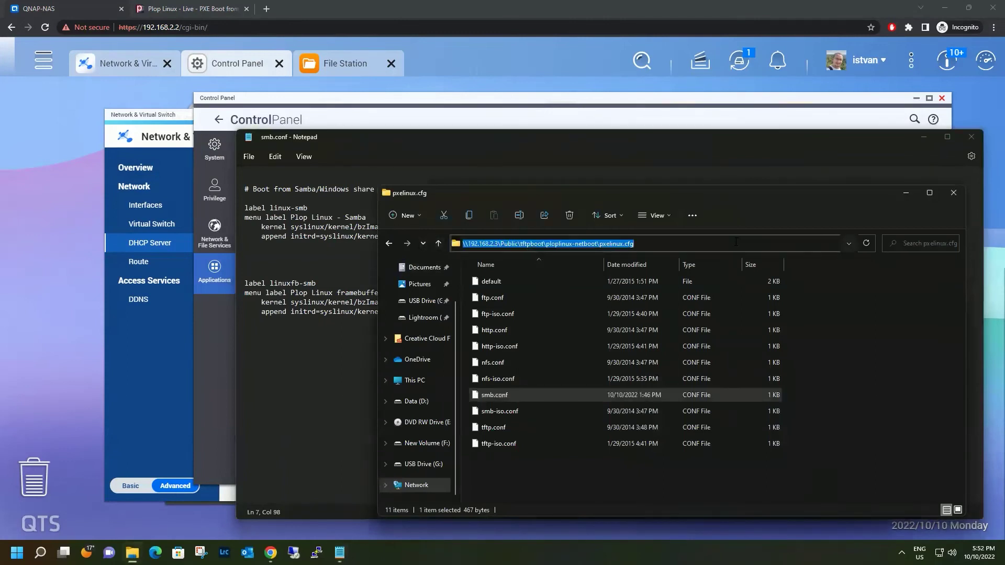
key("ctrl+v")
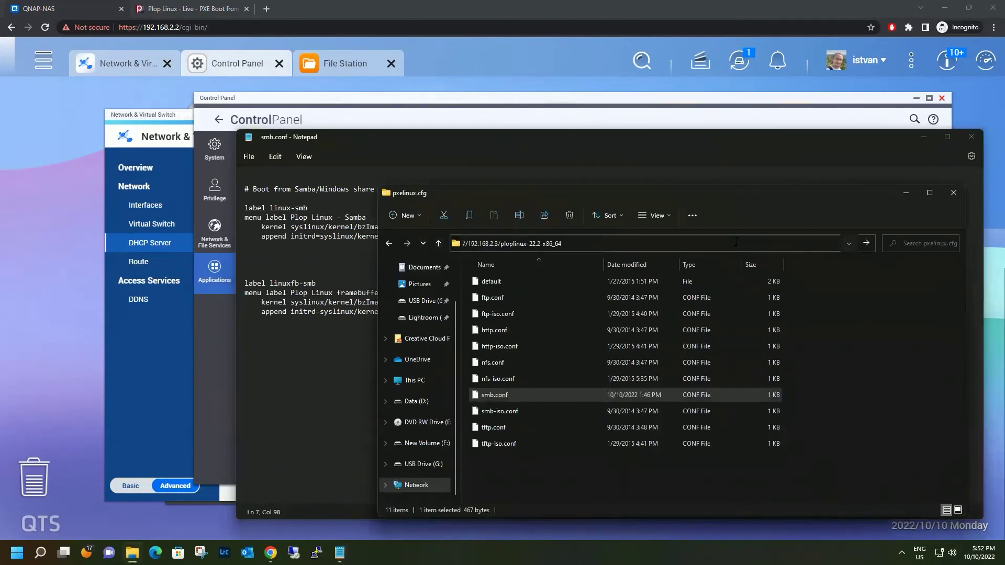
key("Delete")
type("\\\\")
key("Delete")
type("\\")
key("Return")
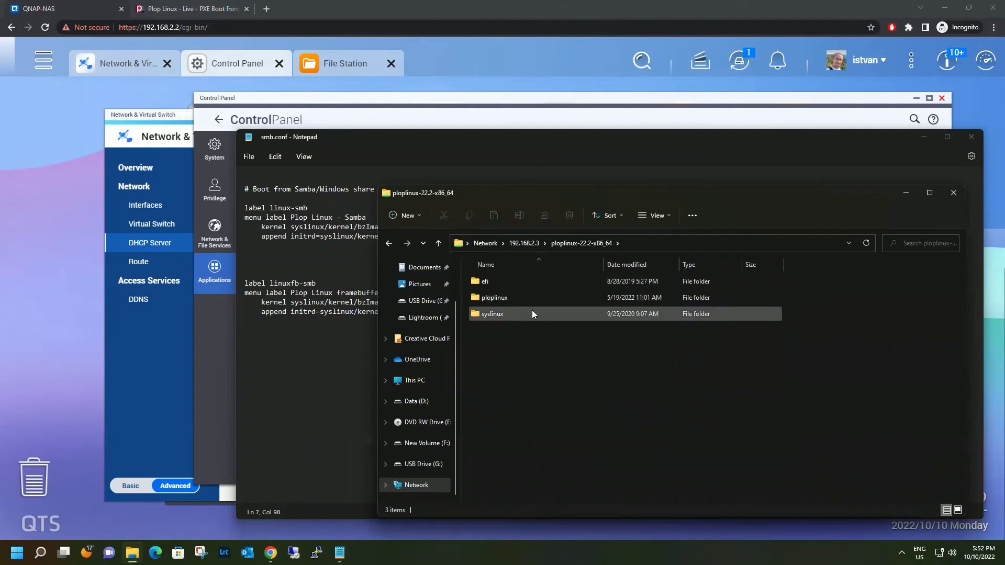
left_click(296, 413)
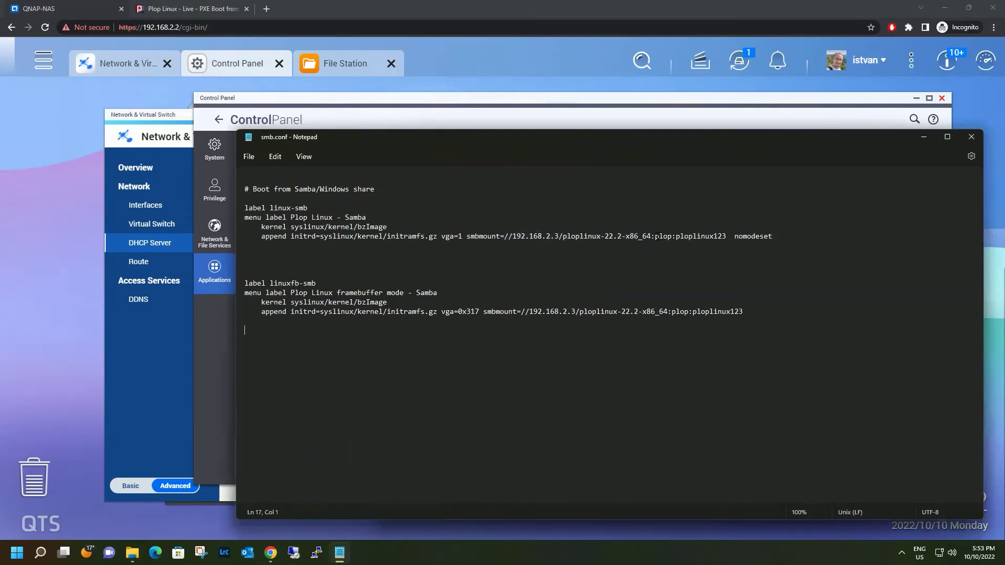
double_click(657, 236)
left_click(655, 236)
left_click_drag(655, 236, 673, 234)
left_click(675, 236)
key("shift+Right")
key("shift+Right")
key("shift+Right")
key("shift+Right")
key("shift+Right")
key("shift+Right")
key("shift+Right")
key("shift+Right")
key("shift+Right")
key("shift+Right")
key("shift+Right")
key("shift+Right")
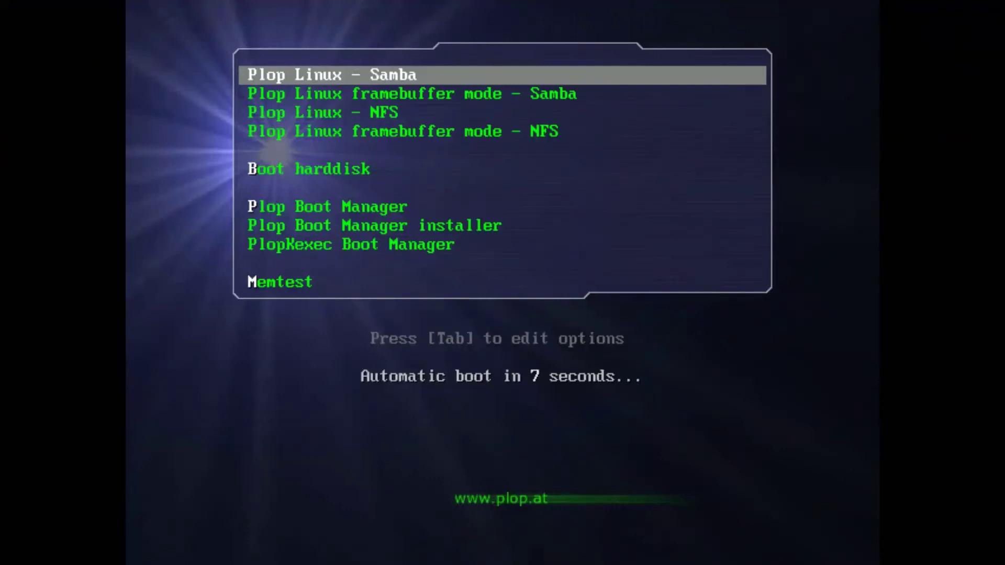
- Stop the PXE menu countdown and highlight the Plop Linux - Samba entry
key("Down")
key("Up")
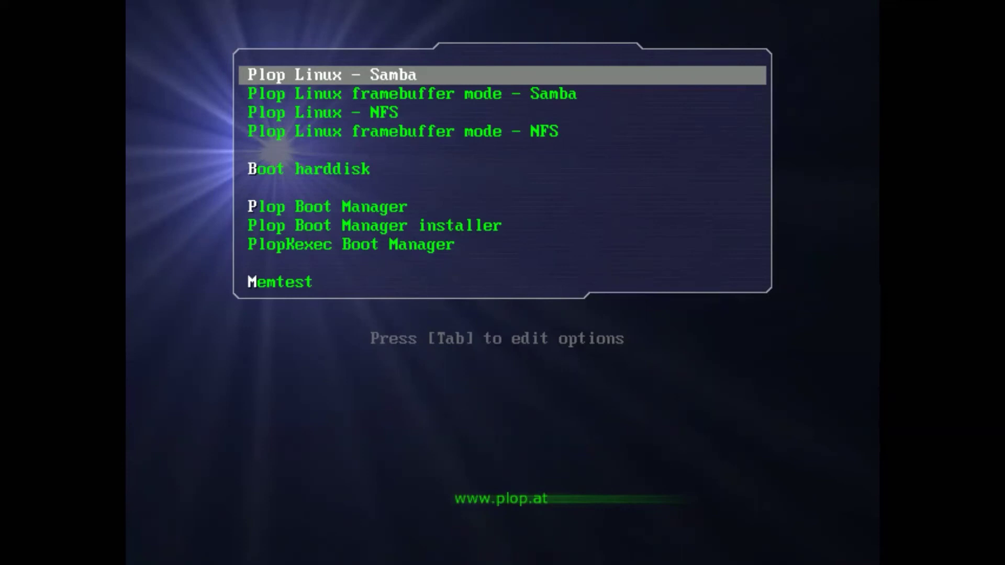
- Boot the Plop Linux - Samba entry, then run startx at the root prompt
key("Return")
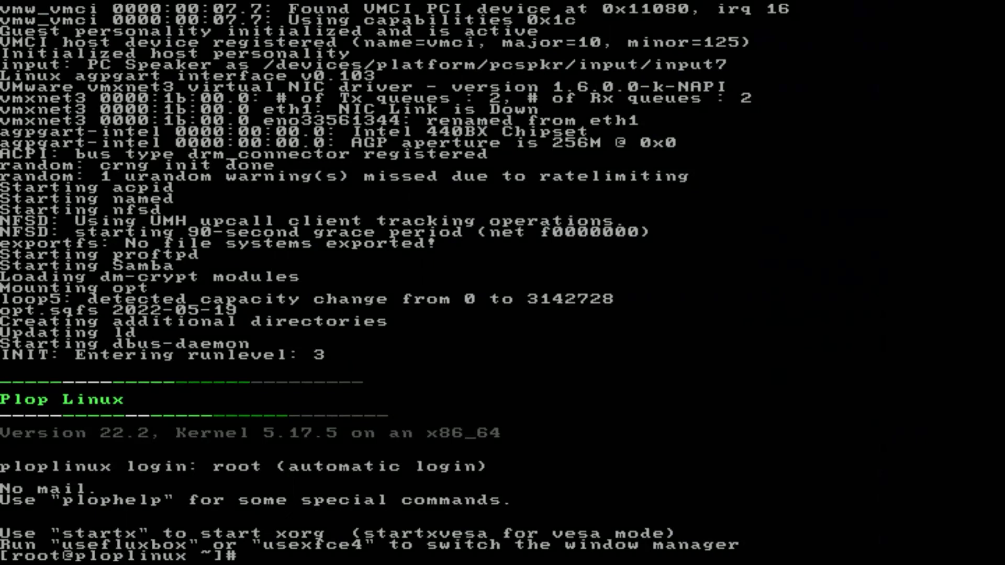
type("startx")
key("Return")
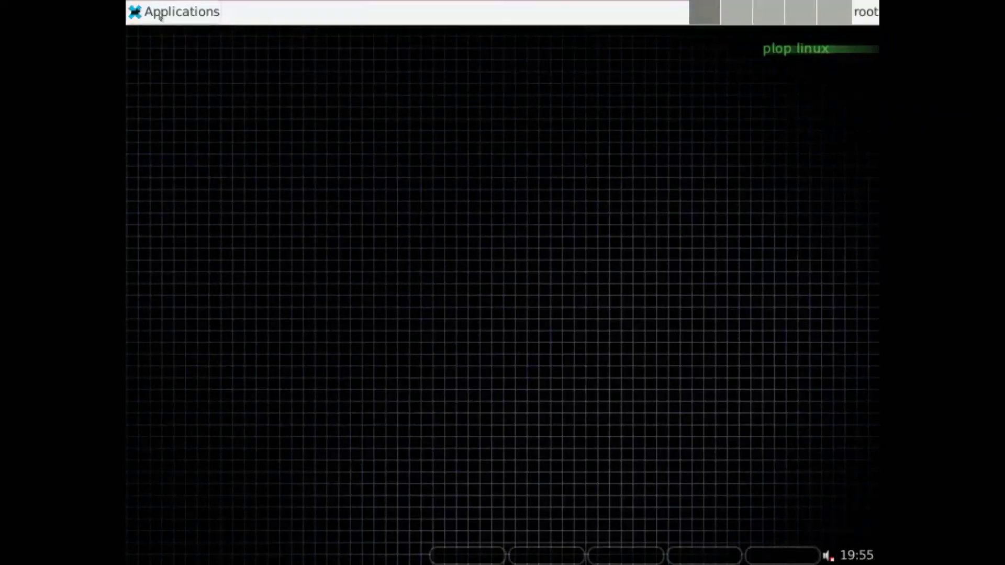
- Open the Applications menu in the Xfce top panel
left_click(156, 19)
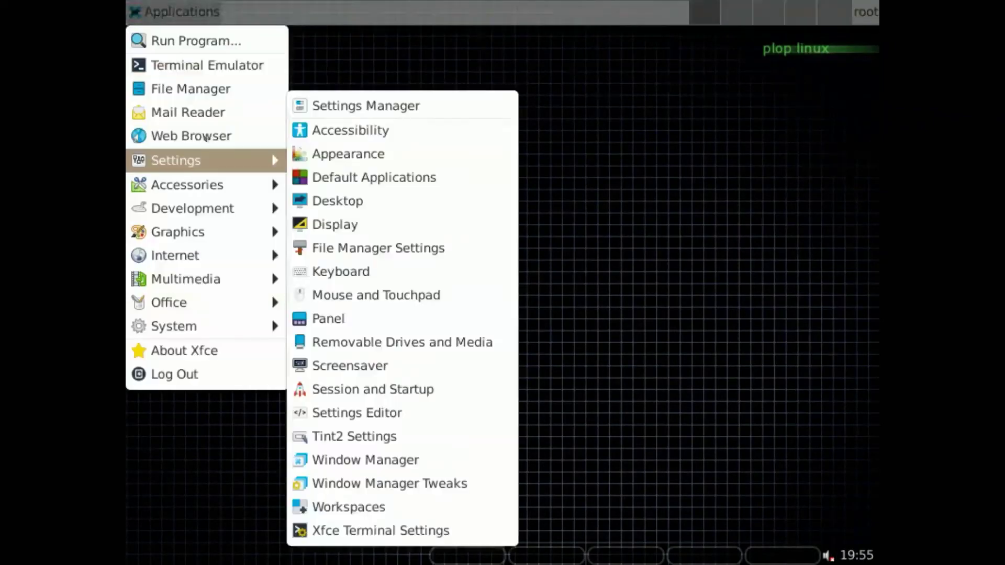